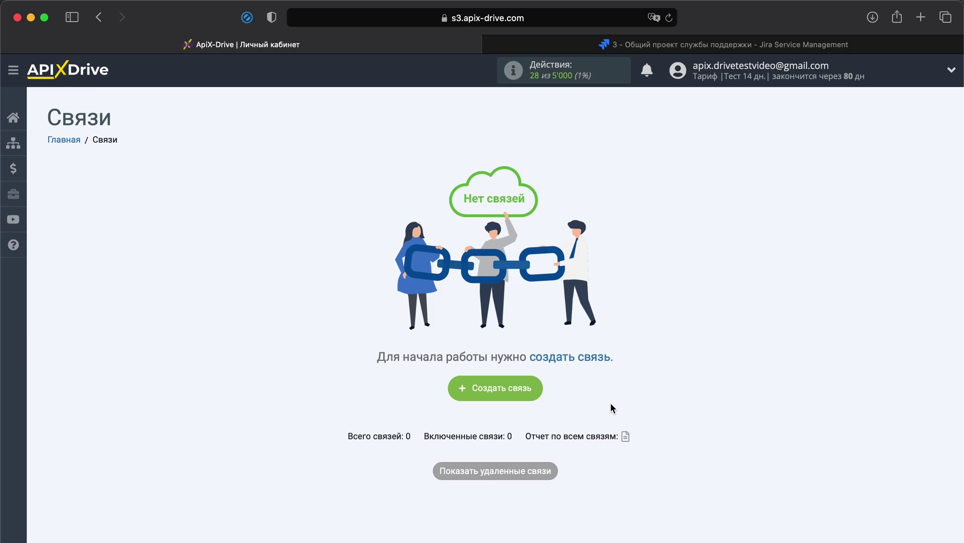
Switch to Telegram to show the chat with the ApiX-Drive_testvideo bot.
{"action": "key", "text": "super+Tab"}
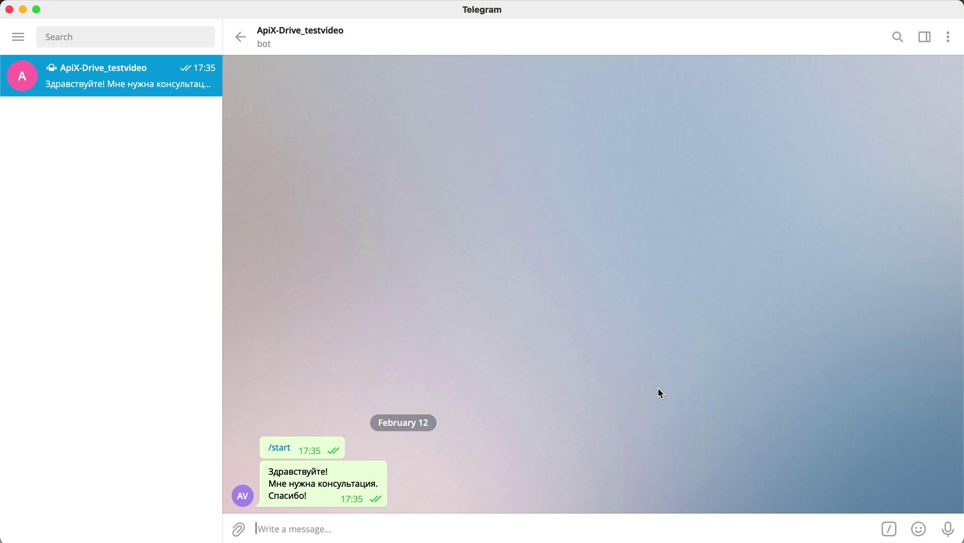
Switch back to Safari's empty ApiX-Drive Связи page.
{"action": "key", "text": "super+Tab"}
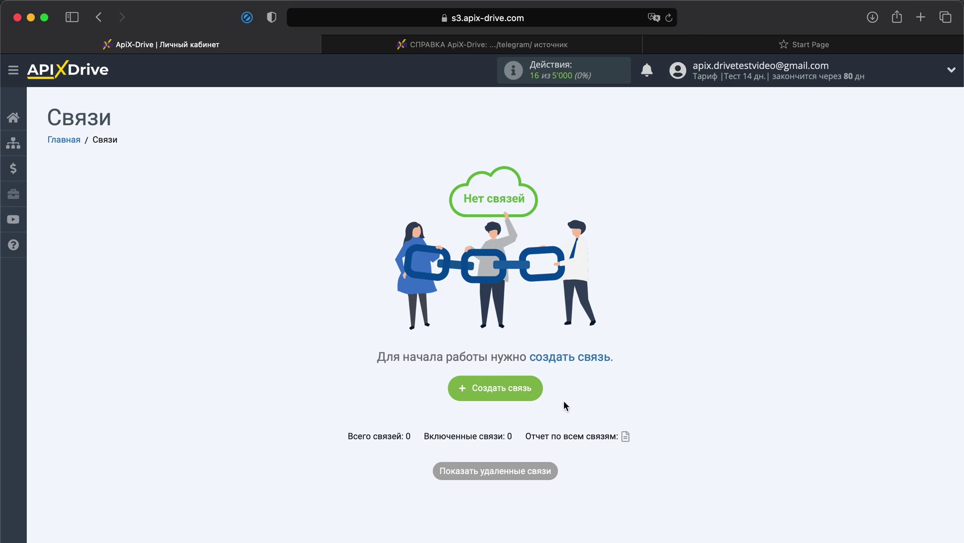
Start a new connection with Телеграм (источник) as the source system.
{"action": "left_click", "coordinate": [507, 387]}
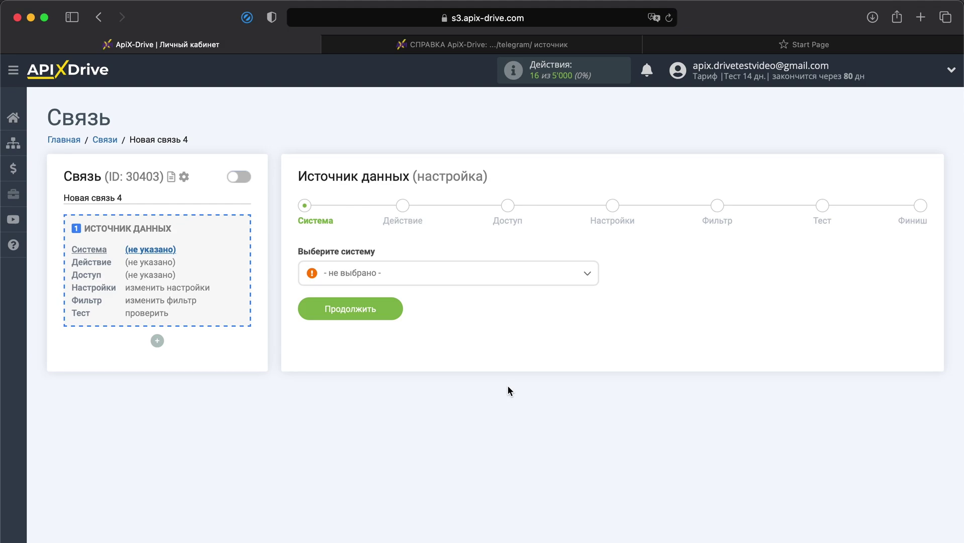
{"action": "left_click", "coordinate": [518, 282]}
{"action": "scroll", "coordinate": [475, 342], "scroll_direction": "down", "scroll_amount": 15}
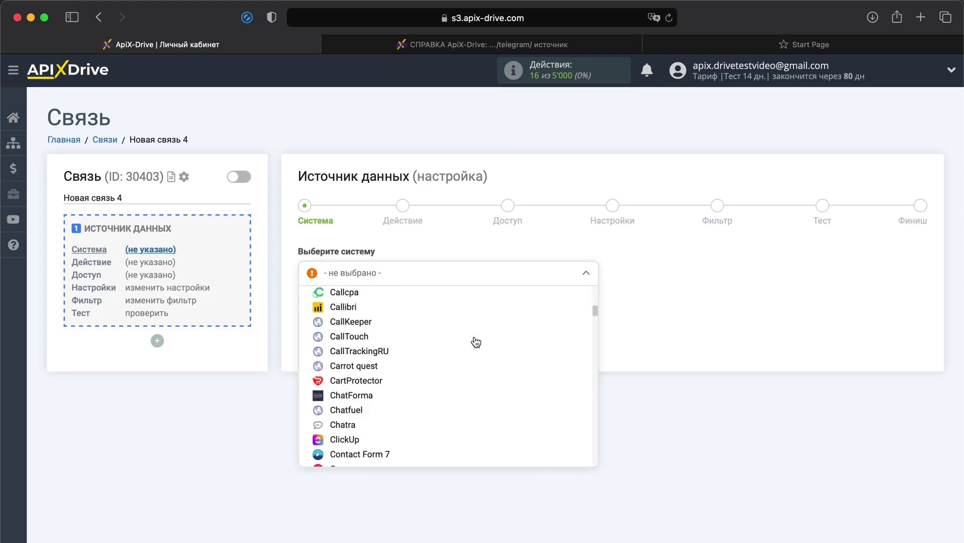
{"action": "scroll", "coordinate": [475, 343], "scroll_direction": "down", "scroll_amount": 15}
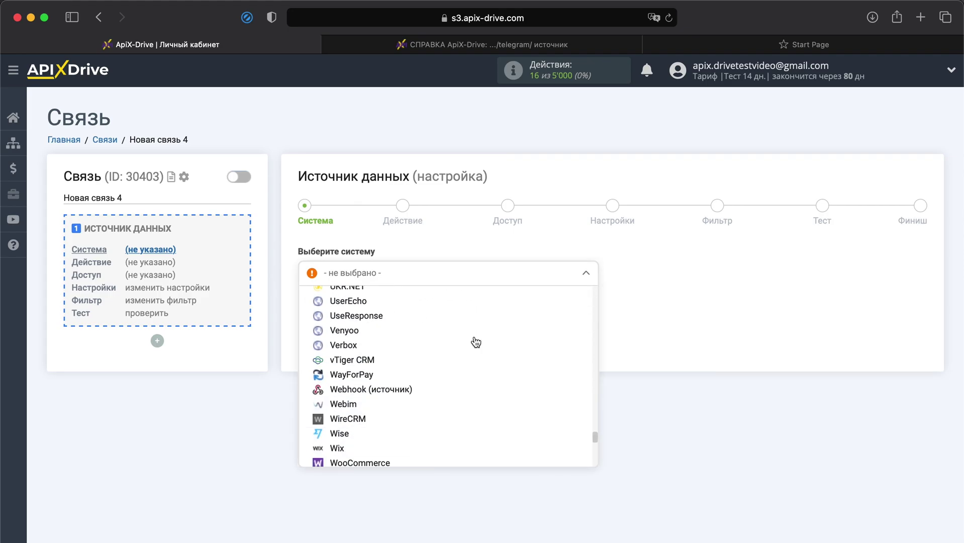
{"action": "scroll", "coordinate": [475, 343], "scroll_direction": "down", "scroll_amount": 15}
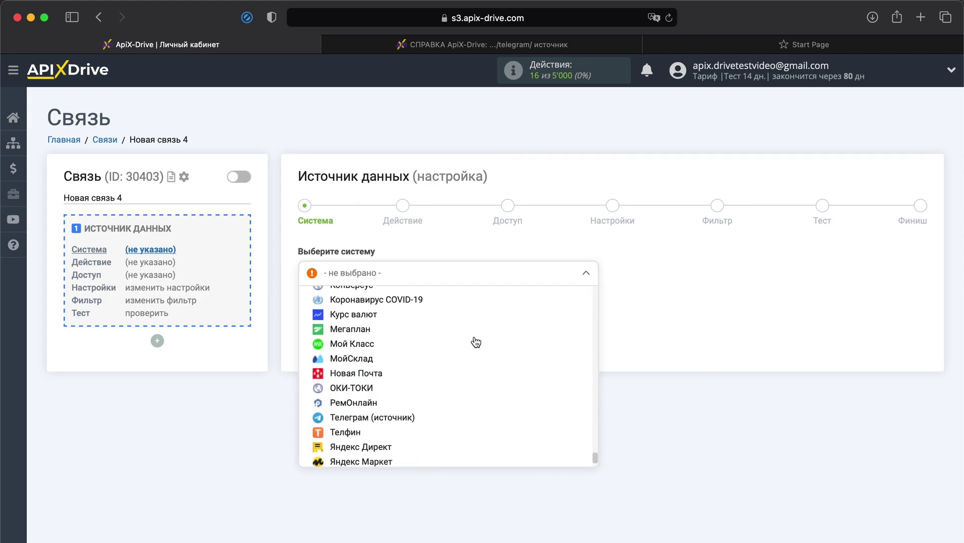
{"action": "left_click", "coordinate": [375, 370]}
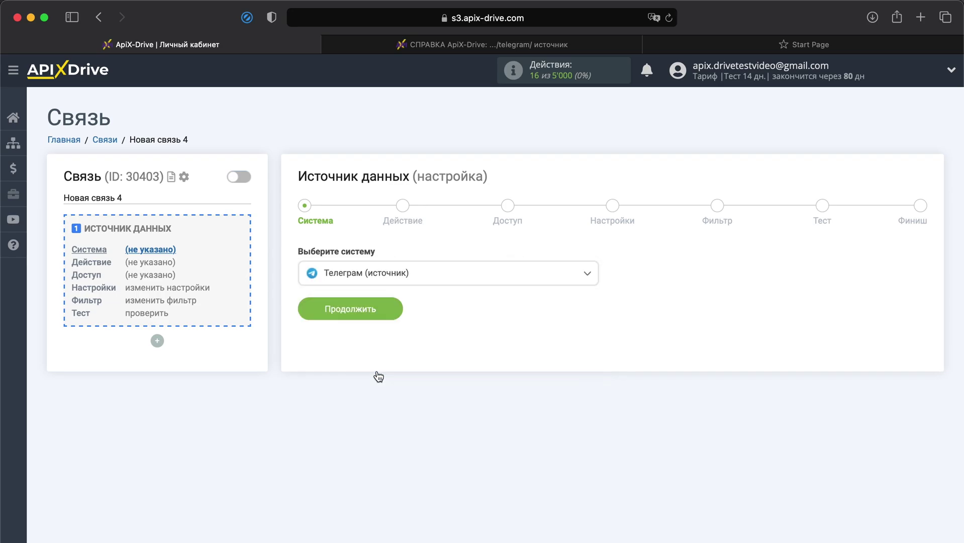
{"action": "left_click", "coordinate": [363, 312]}
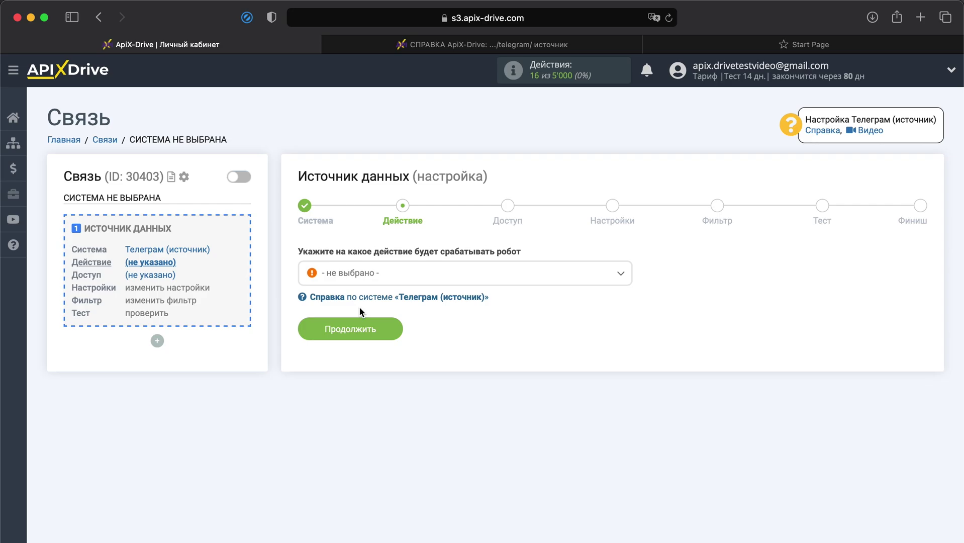
Set the trigger to Получить сообщения (новые) and open the Telegram account token form.
{"action": "left_click", "coordinate": [423, 274]}
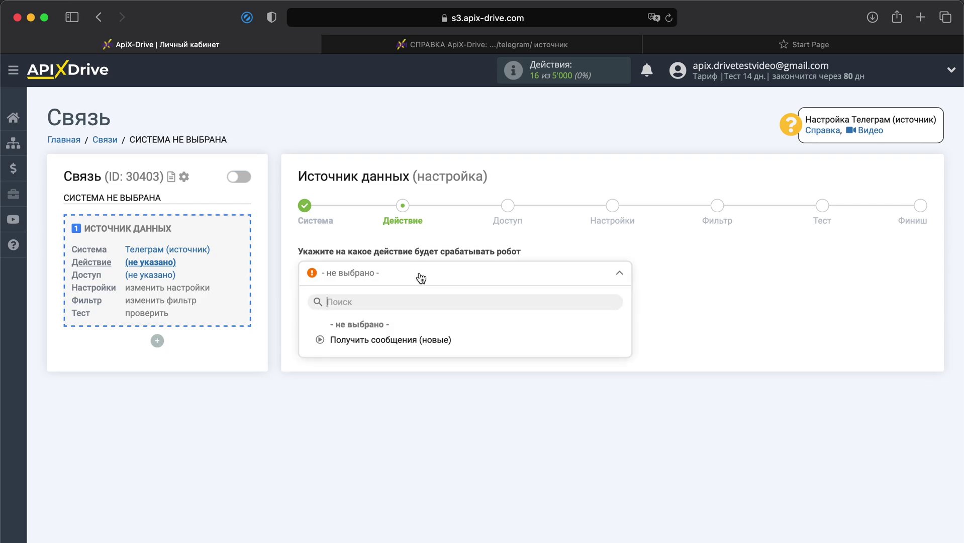
{"action": "left_click", "coordinate": [410, 339]}
{"action": "left_click", "coordinate": [376, 326]}
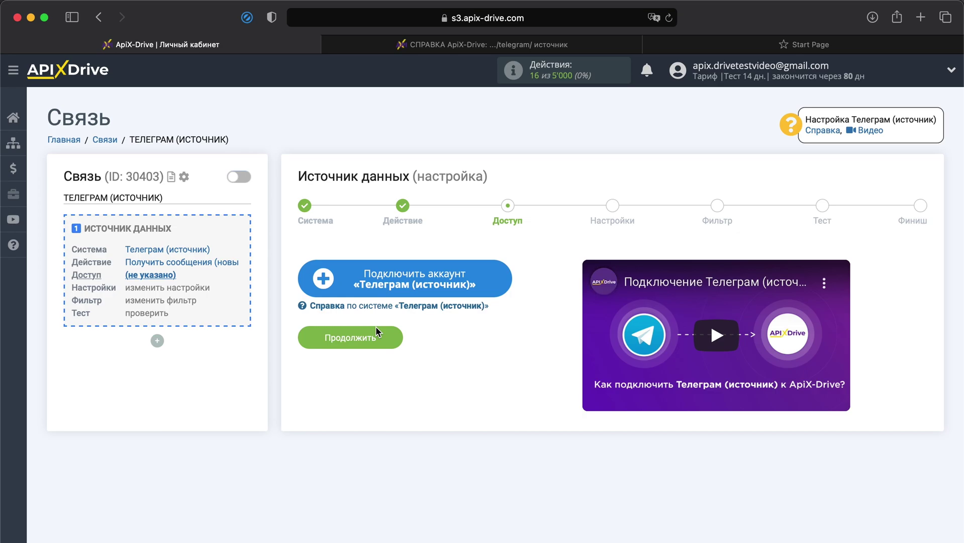
{"action": "left_click", "coordinate": [424, 278]}
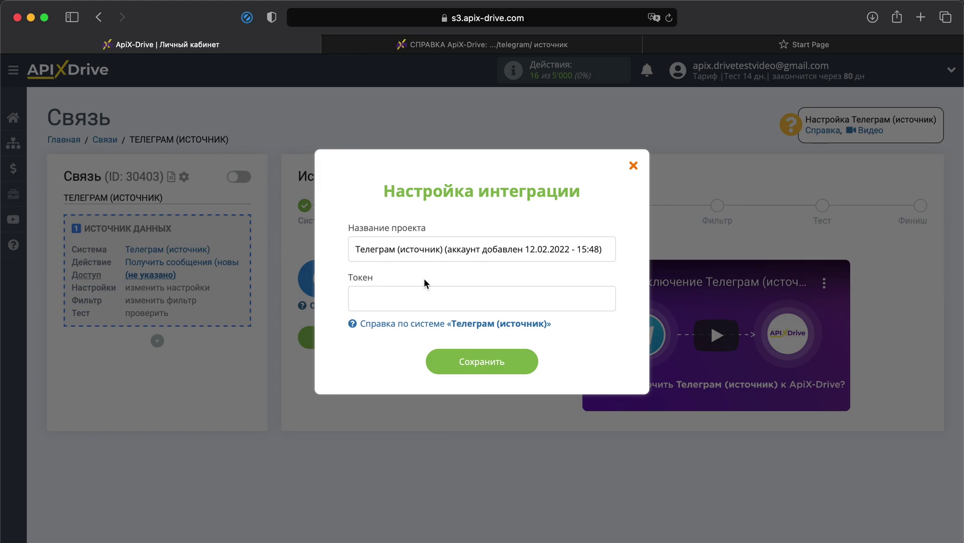
{"action": "key", "text": "super+Tab"}
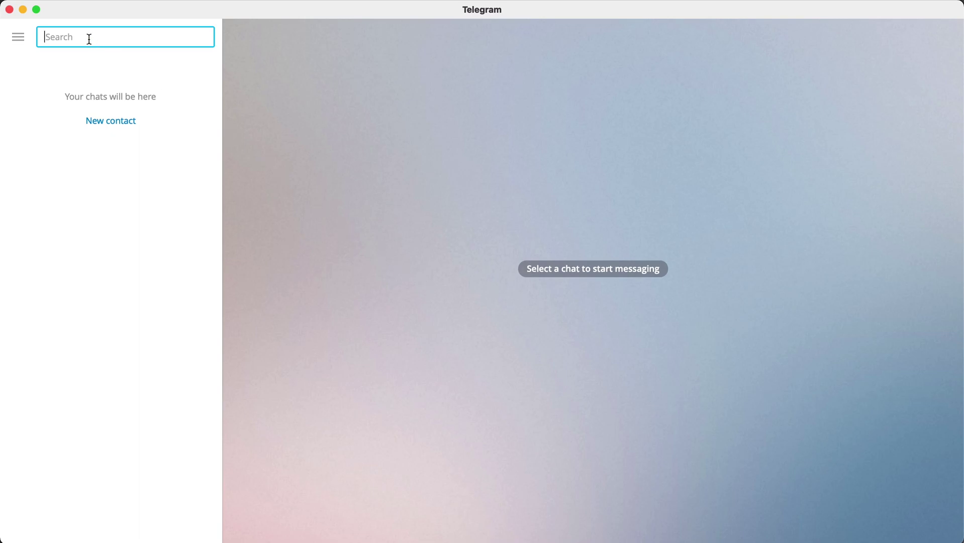
Find BotFather, start the chat and send /mybots.
{"action": "type", "text": "botf"}
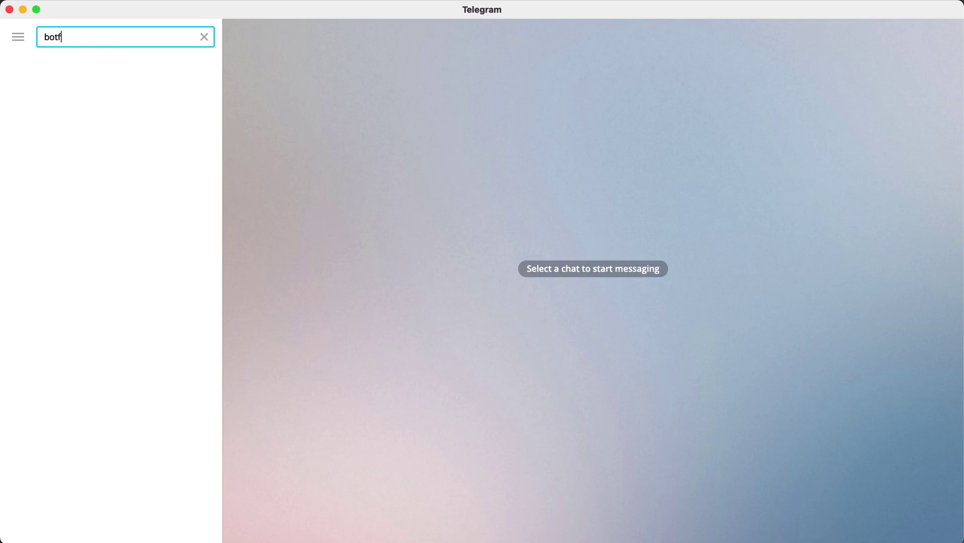
{"action": "type", "text": "a"}
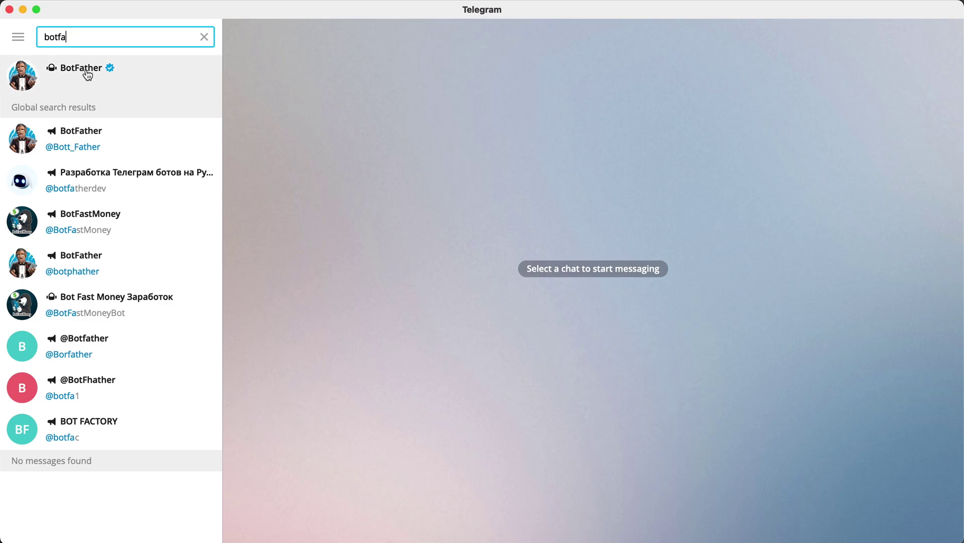
{"action": "left_click", "coordinate": [88, 76]}
{"action": "left_click", "coordinate": [607, 526]}
{"action": "type", "text": "/"}
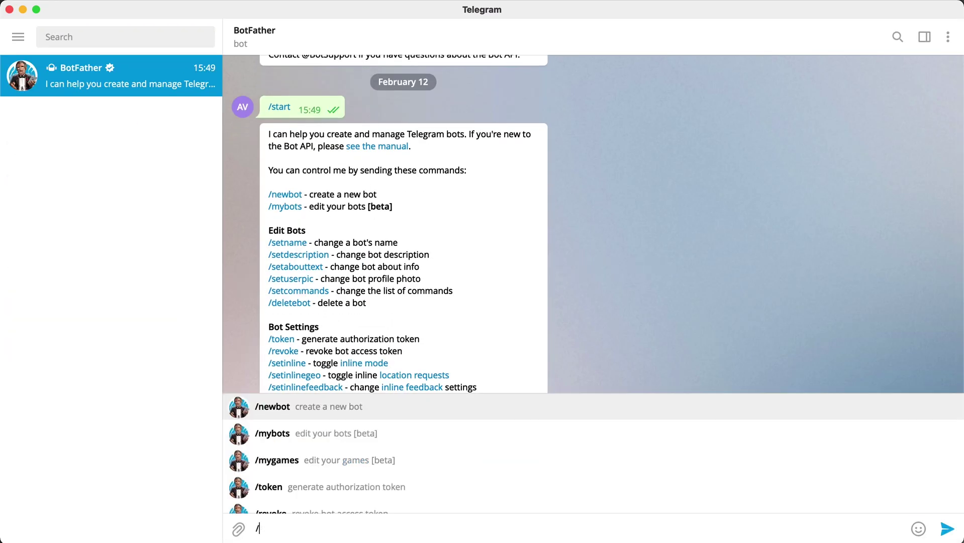
{"action": "type", "text": "mybots"}
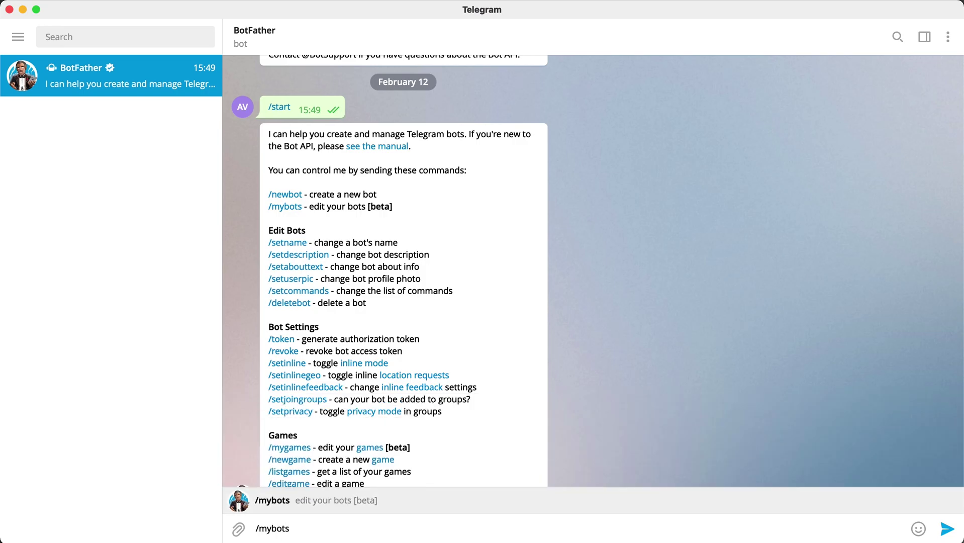
{"action": "key", "text": "Return"}
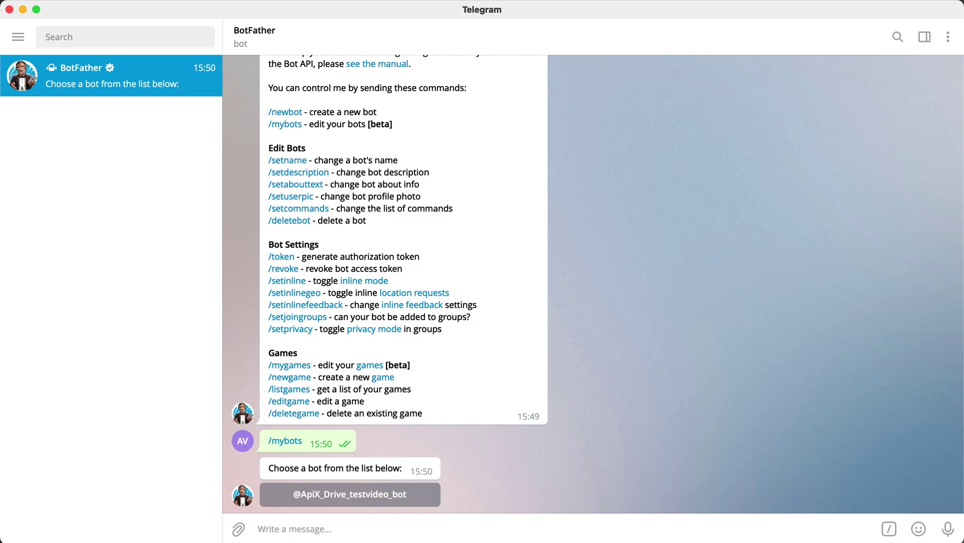
Get the ApiX-Drive_testvideo bot's API token and copy it.
{"action": "left_click", "coordinate": [320, 500]}
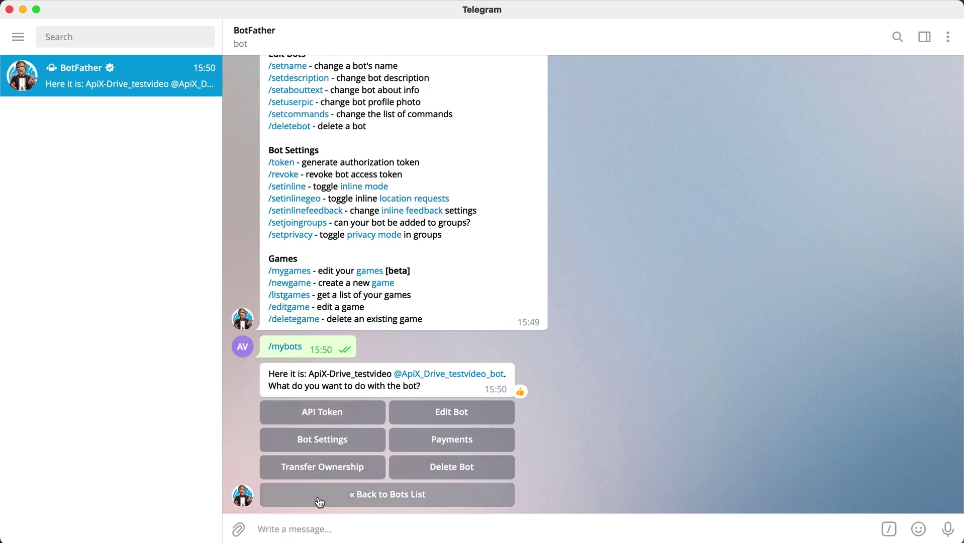
{"action": "left_click", "coordinate": [338, 421]}
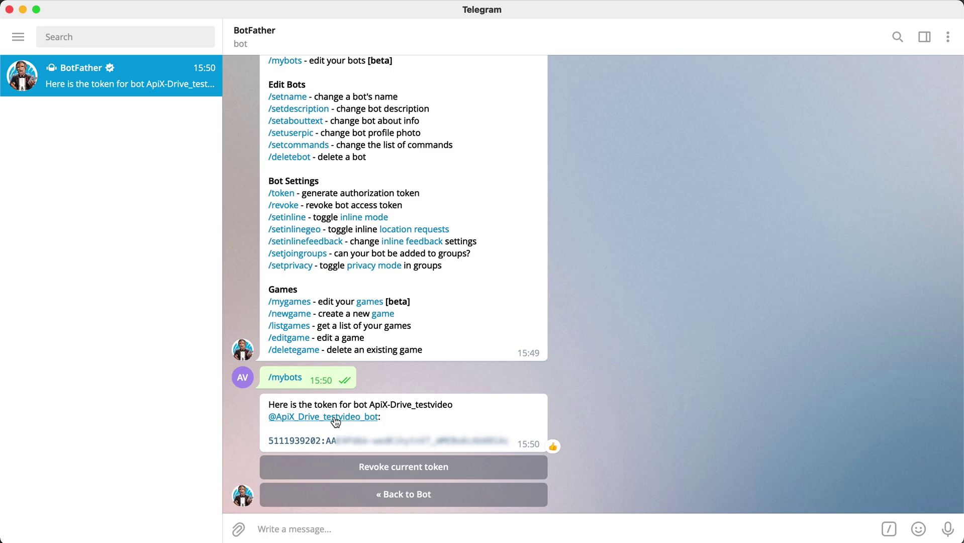
{"action": "left_click_drag", "start_coordinate": [266, 440], "coordinate": [510, 448]}
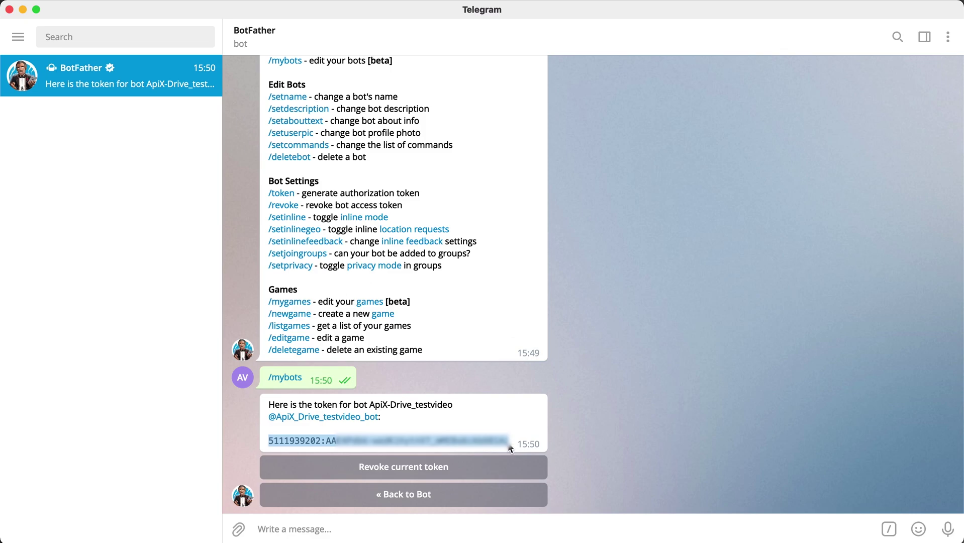
{"action": "right_click", "coordinate": [510, 448]}
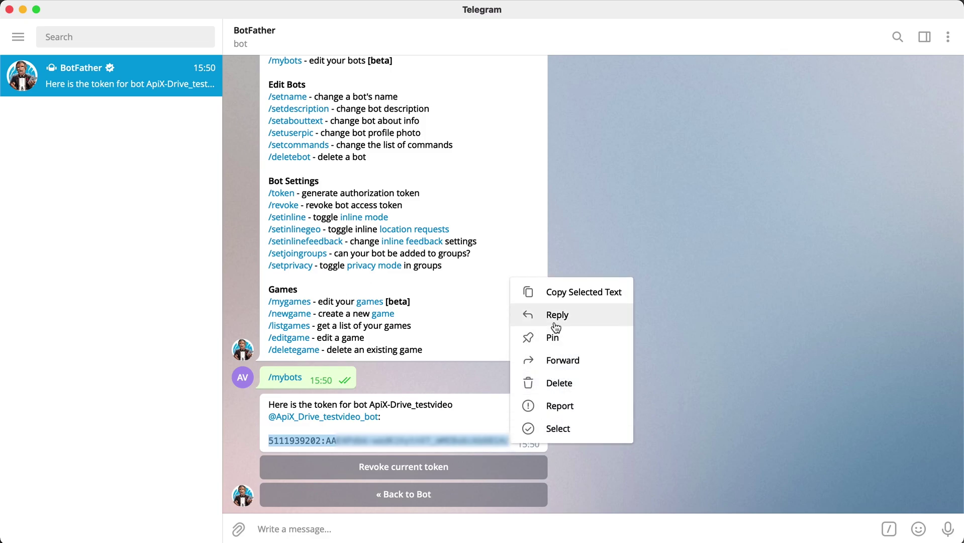
{"action": "left_click", "coordinate": [551, 294]}
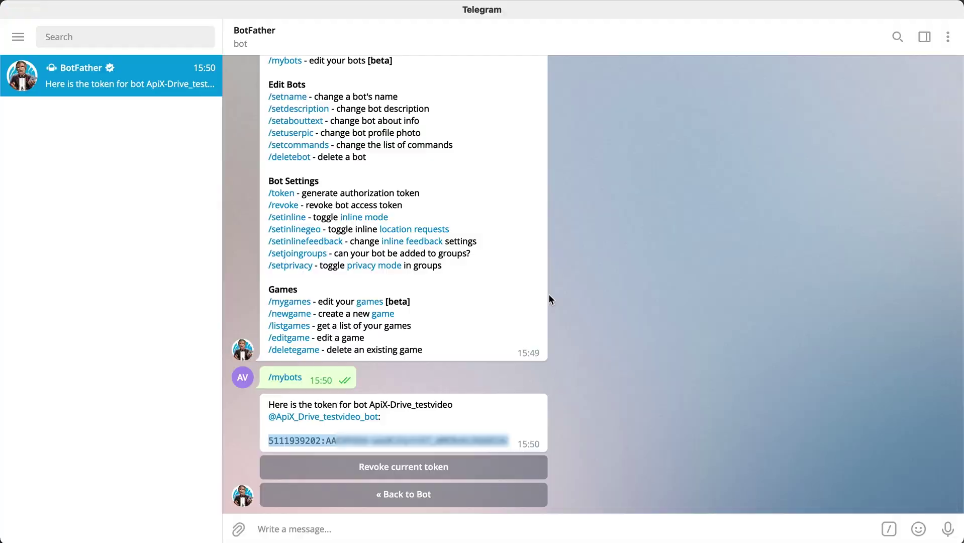
{"action": "key", "text": "super+Tab"}
Paste the bot token into the Токен field and select the help article's getWebhookInfo URL.
{"action": "key", "text": "super+v"}
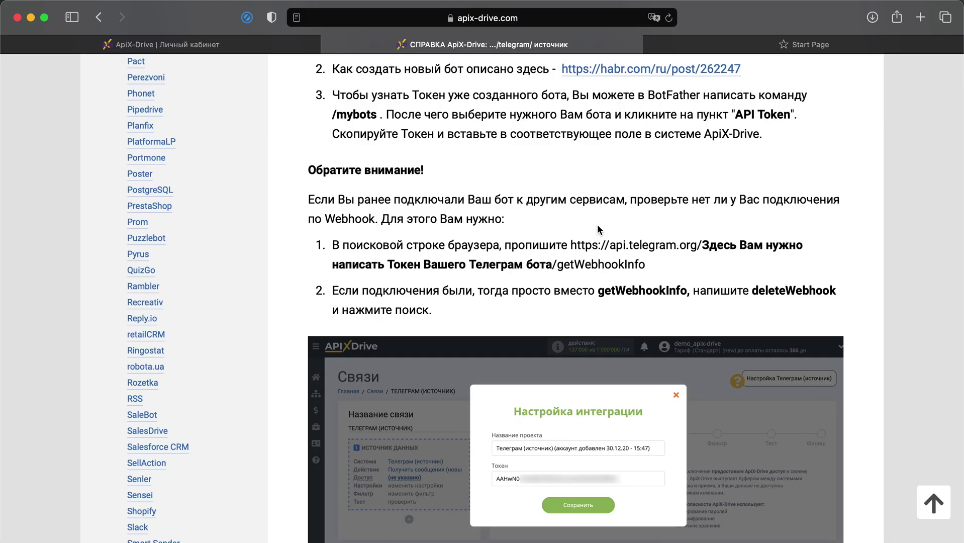
{"action": "key", "text": "ctrl+Tab"}
{"action": "left_click_drag", "start_coordinate": [569, 244], "coordinate": [655, 265]}
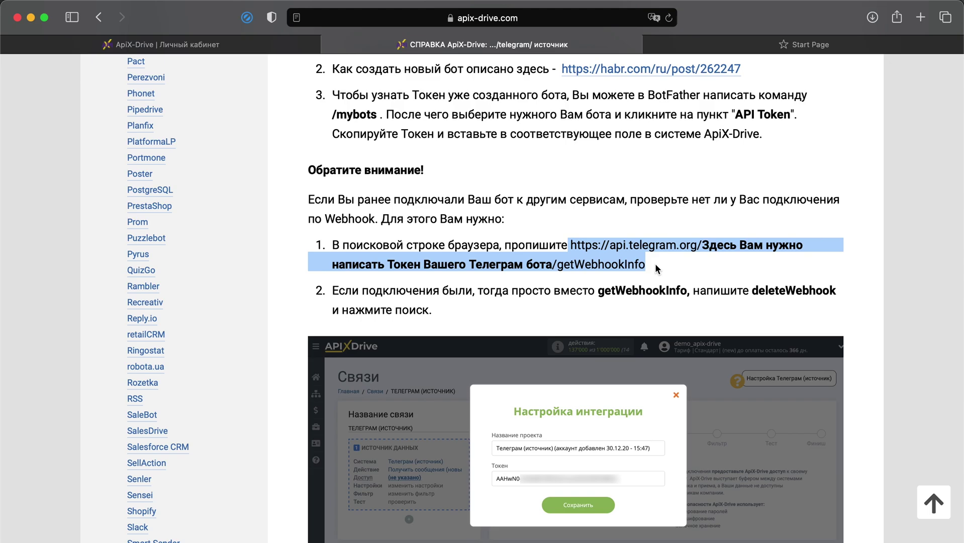
Copy the getWebhookInfo check URL into a new tab's address bar.
{"action": "right_click", "coordinate": [632, 262]}
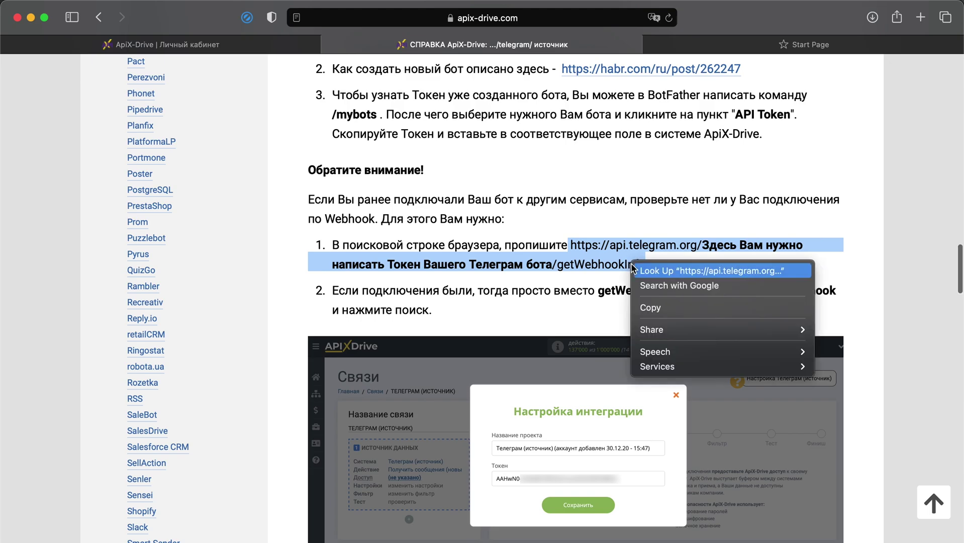
{"action": "left_click", "coordinate": [654, 307]}
{"action": "left_click", "coordinate": [806, 45]}
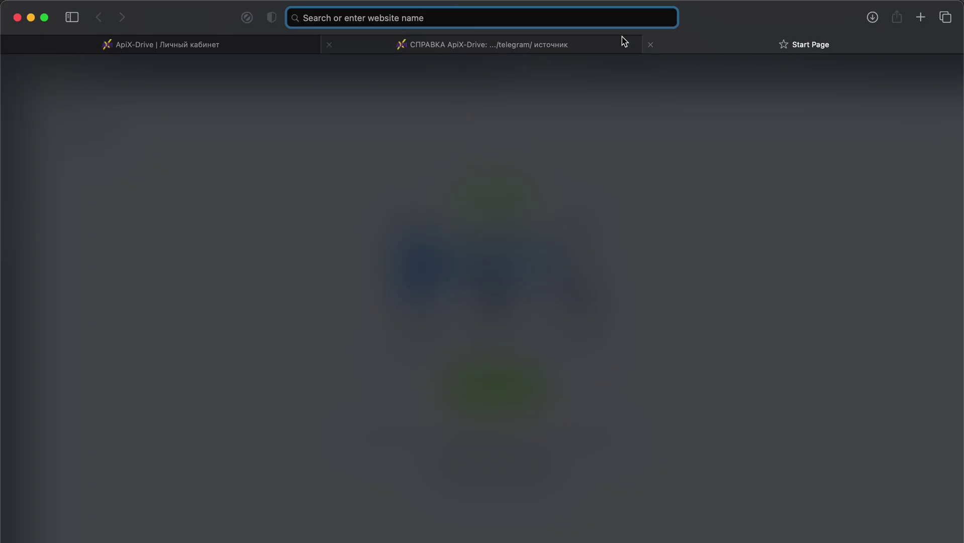
{"action": "right_click", "coordinate": [571, 18]}
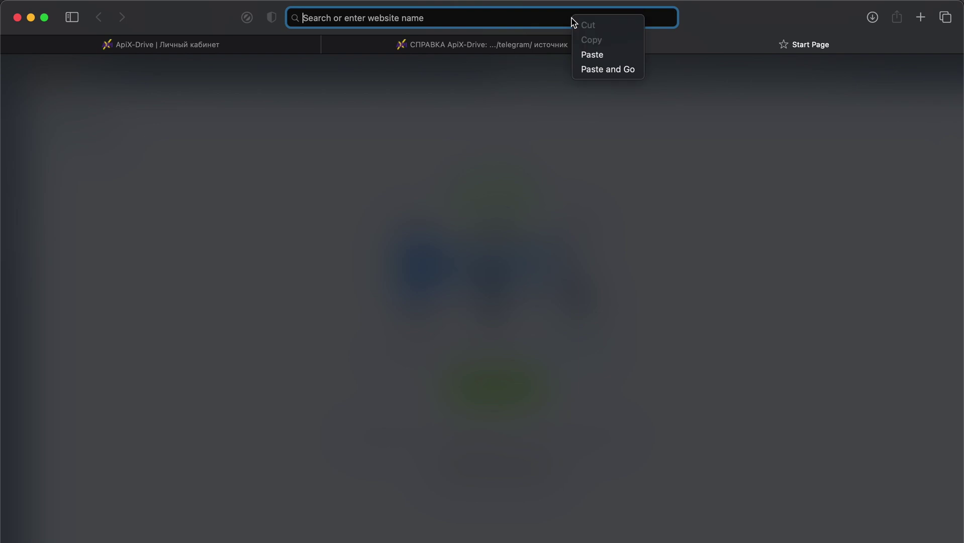
{"action": "left_click", "coordinate": [591, 55]}
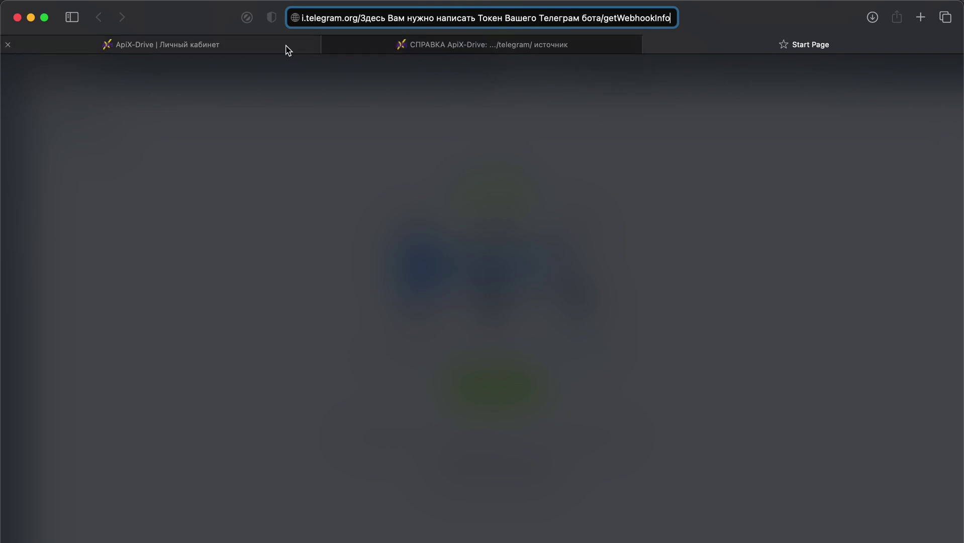
Replace the URL's token placeholder with the bot token and load the webhook info.
{"action": "left_click", "coordinate": [288, 50]}
{"action": "left_click_drag", "start_coordinate": [592, 294], "coordinate": [353, 299]}
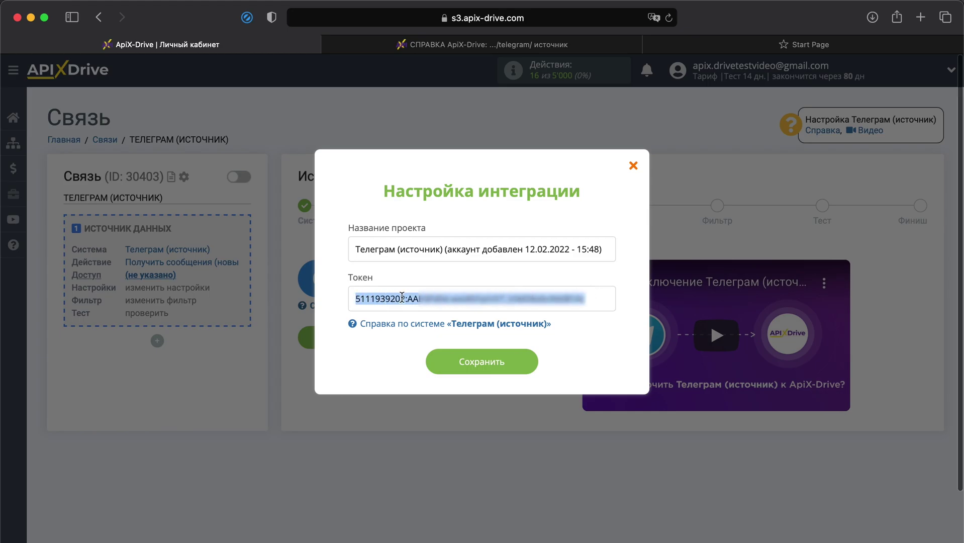
{"action": "right_click", "coordinate": [401, 298]}
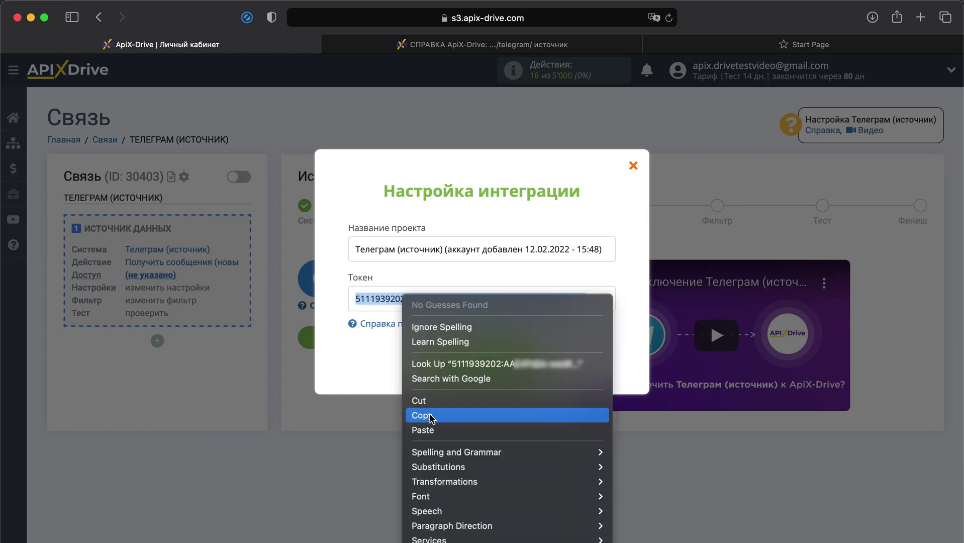
{"action": "left_click", "coordinate": [431, 415]}
{"action": "left_click", "coordinate": [739, 52]}
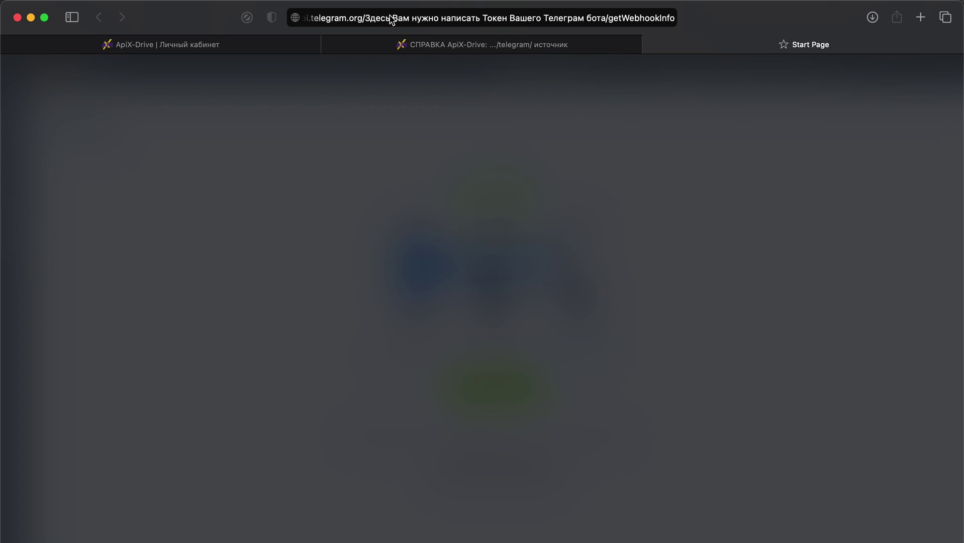
{"action": "left_click", "coordinate": [611, 17]}
{"action": "left_click", "coordinate": [644, 19]}
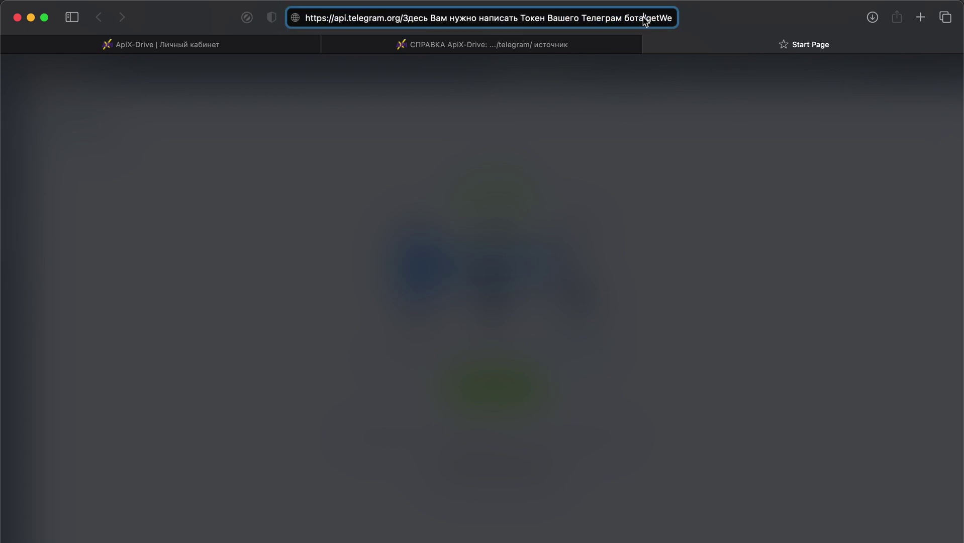
{"action": "left_click_drag", "start_coordinate": [644, 18], "coordinate": [403, 19]}
{"action": "right_click", "coordinate": [404, 19]}
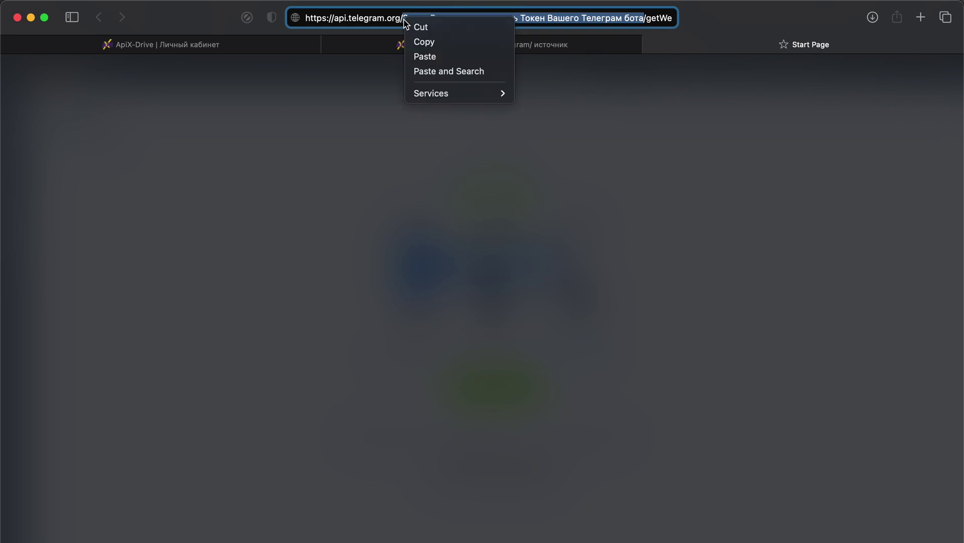
{"action": "left_click", "coordinate": [421, 56]}
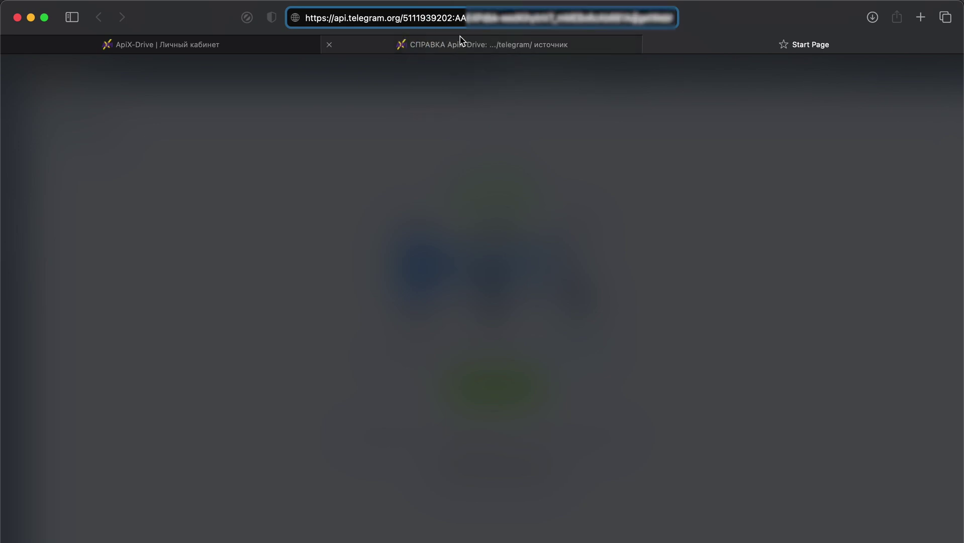
{"action": "key", "text": "Return"}
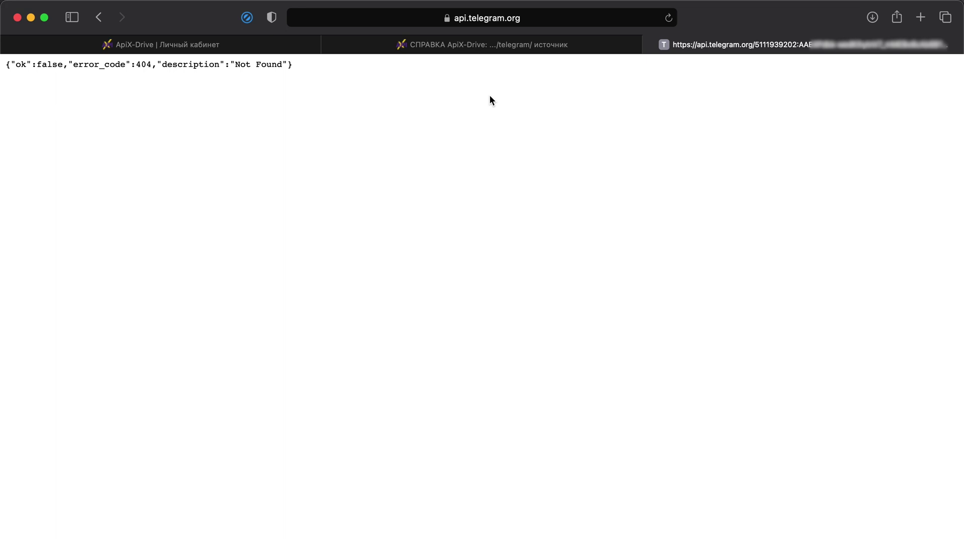
Put the help article's example webhook URL into the Telegram API tab's address bar.
{"action": "left_click", "coordinate": [495, 45]}
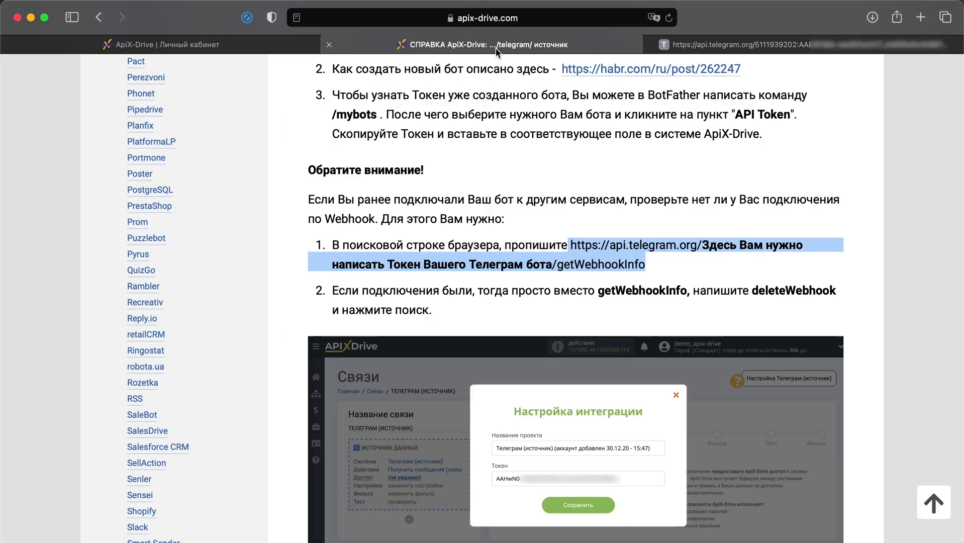
{"action": "right_click", "coordinate": [581, 246]}
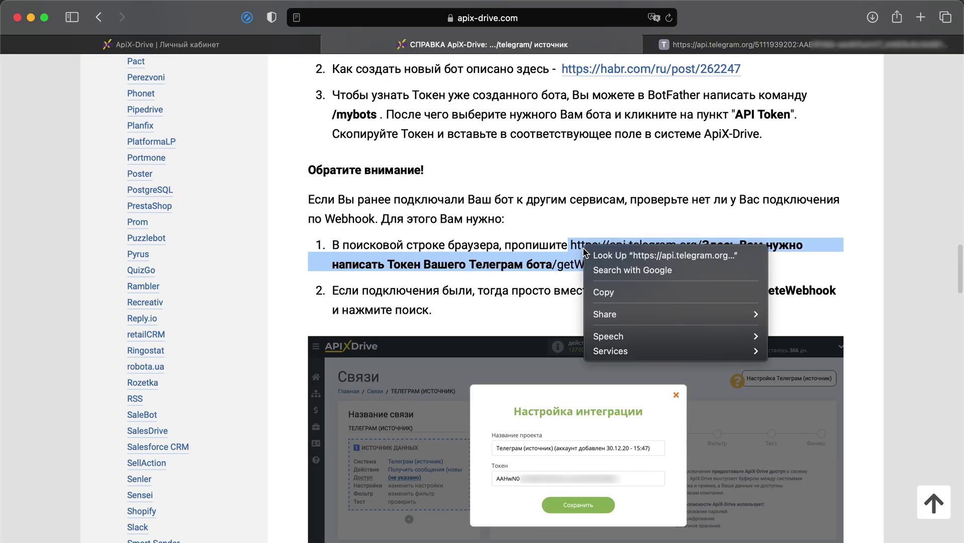
{"action": "left_click", "coordinate": [600, 292]}
{"action": "left_click", "coordinate": [727, 46]}
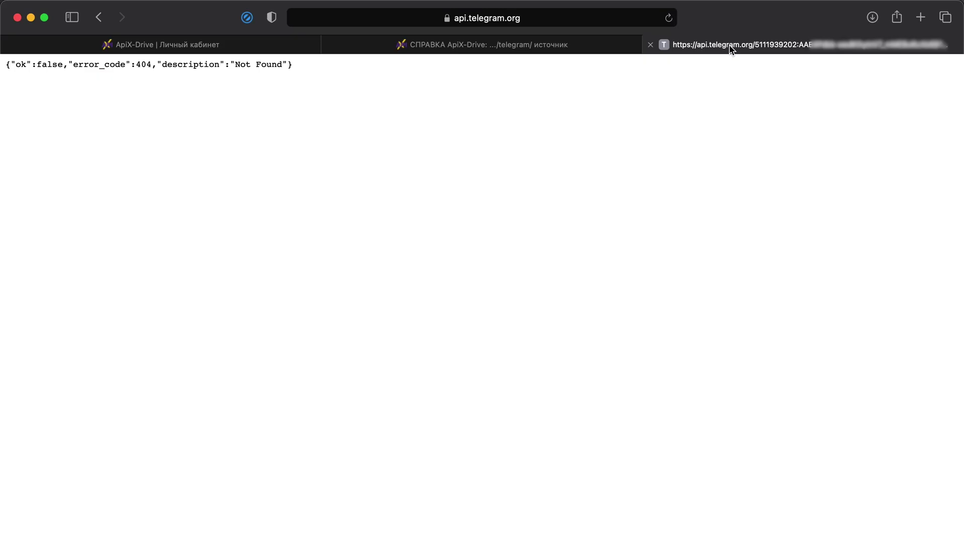
{"action": "left_click", "coordinate": [582, 17]}
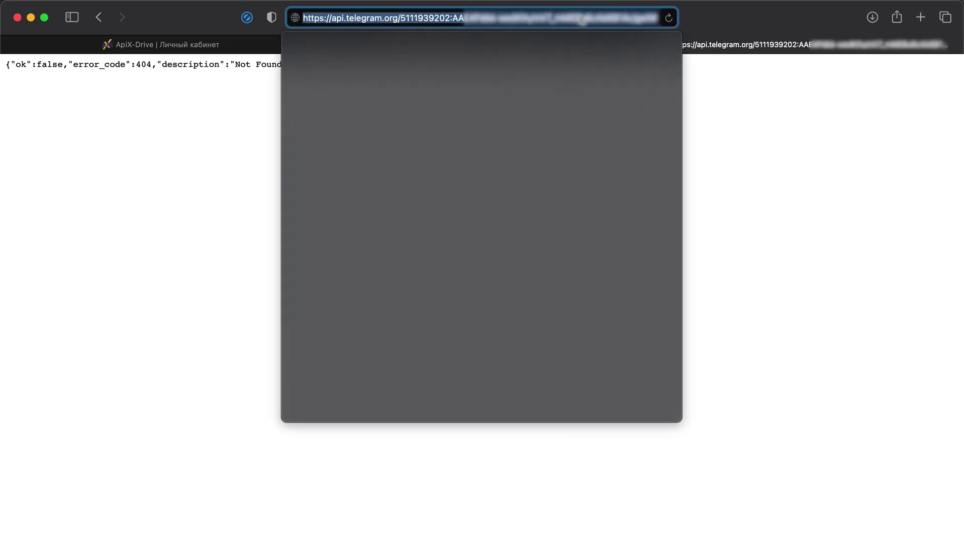
{"action": "right_click", "coordinate": [582, 18]}
{"action": "left_click", "coordinate": [596, 52]}
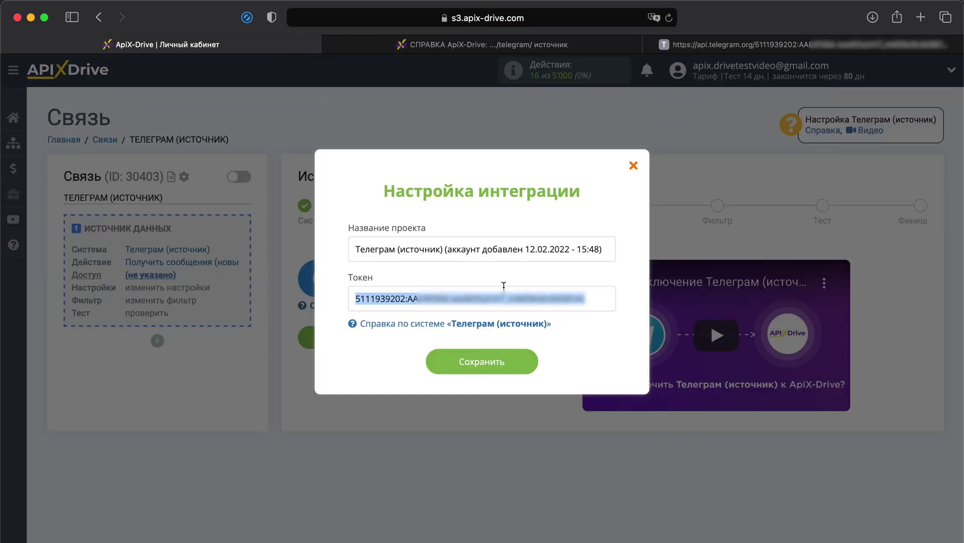
Replace the URL's token placeholder with the bot token.
{"action": "right_click", "coordinate": [503, 291]}
{"action": "left_click", "coordinate": [525, 415]}
{"action": "left_click", "coordinate": [694, 44]}
{"action": "left_click", "coordinate": [571, 18]}
{"action": "left_click", "coordinate": [641, 17]}
{"action": "left_click_drag", "start_coordinate": [641, 18], "coordinate": [403, 18]}
{"action": "right_click", "coordinate": [404, 18]}
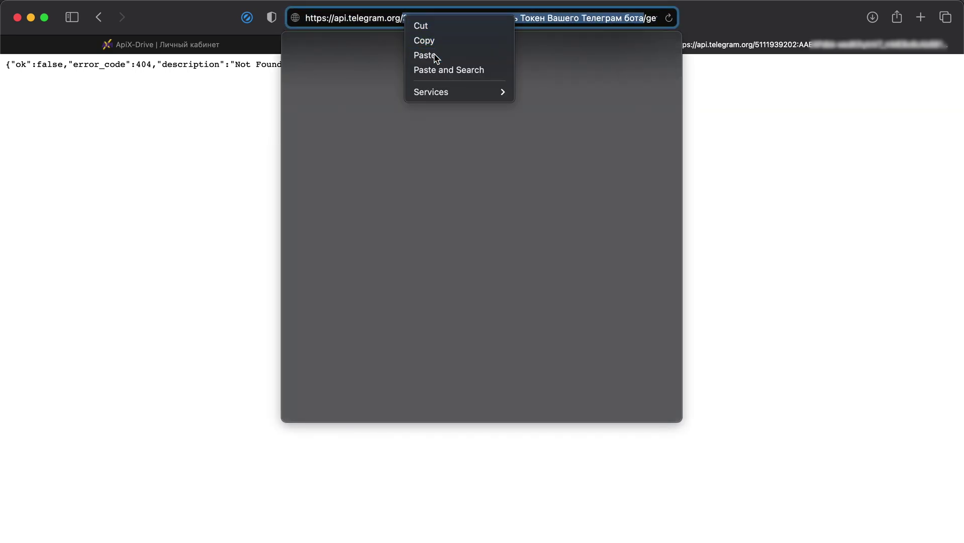
{"action": "left_click", "coordinate": [432, 55]}
Change getWebhookInfo to deleteWebhook in the URL and send the request.
{"action": "left_click", "coordinate": [598, 44]}
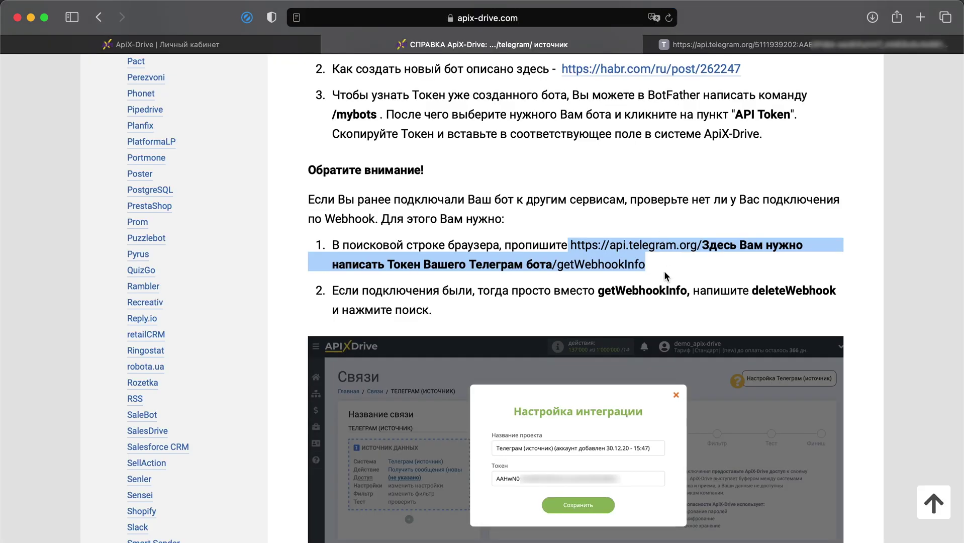
{"action": "left_click_drag", "start_coordinate": [752, 291], "coordinate": [837, 292]}
{"action": "right_click", "coordinate": [673, 291]}
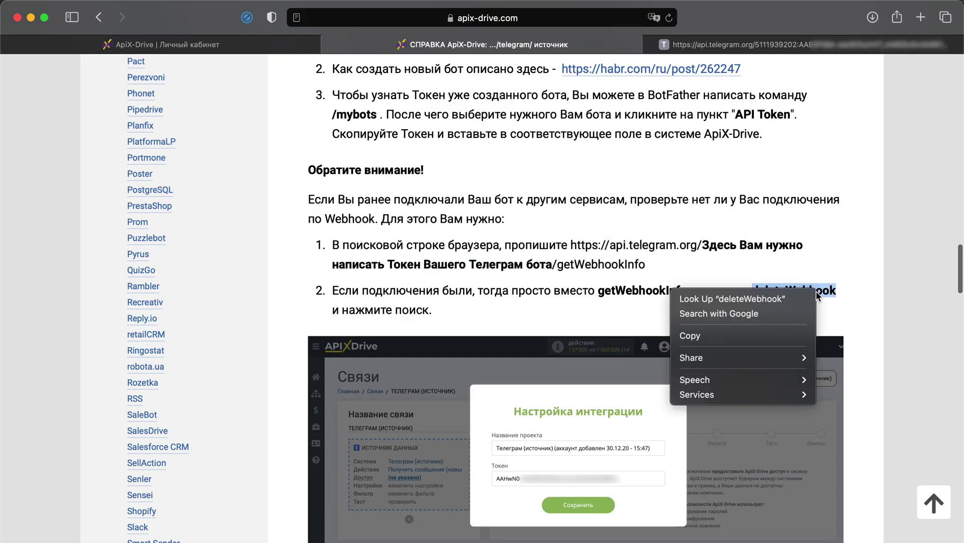
{"action": "left_click", "coordinate": [691, 334]}
{"action": "left_click", "coordinate": [703, 42]}
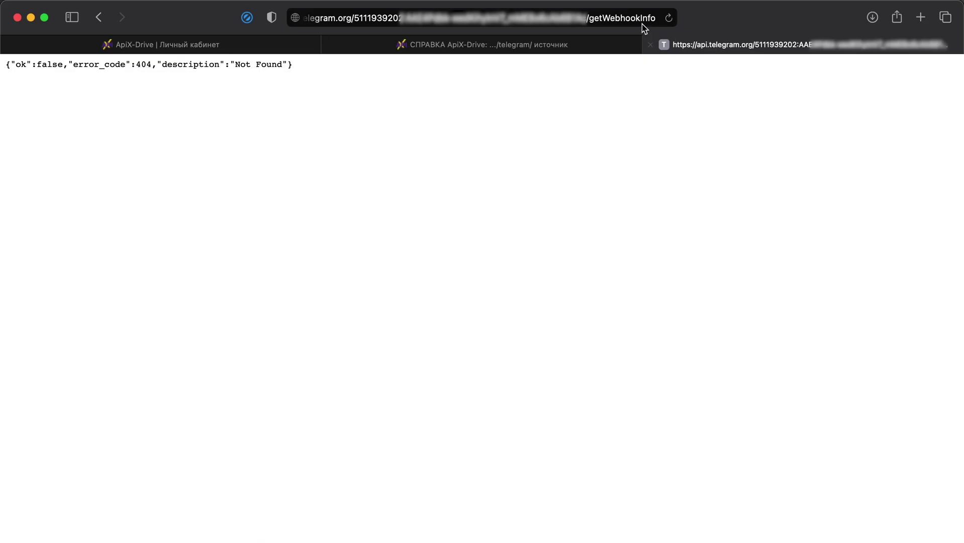
{"action": "left_click", "coordinate": [595, 19]}
{"action": "left_click", "coordinate": [639, 18]}
{"action": "double_click", "coordinate": [639, 18]}
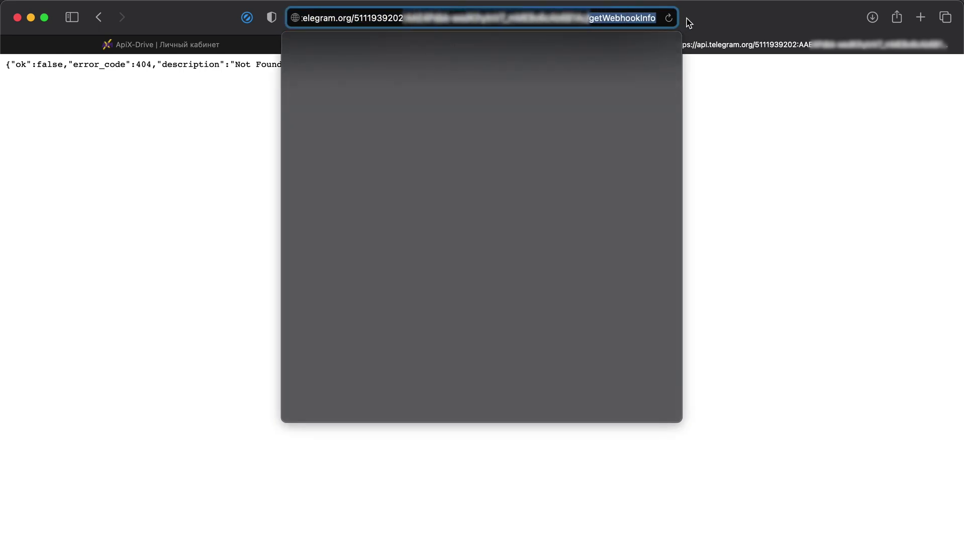
{"action": "right_click", "coordinate": [640, 19]}
{"action": "left_click", "coordinate": [652, 38]}
{"action": "type", "text": "deleteWebhook"}
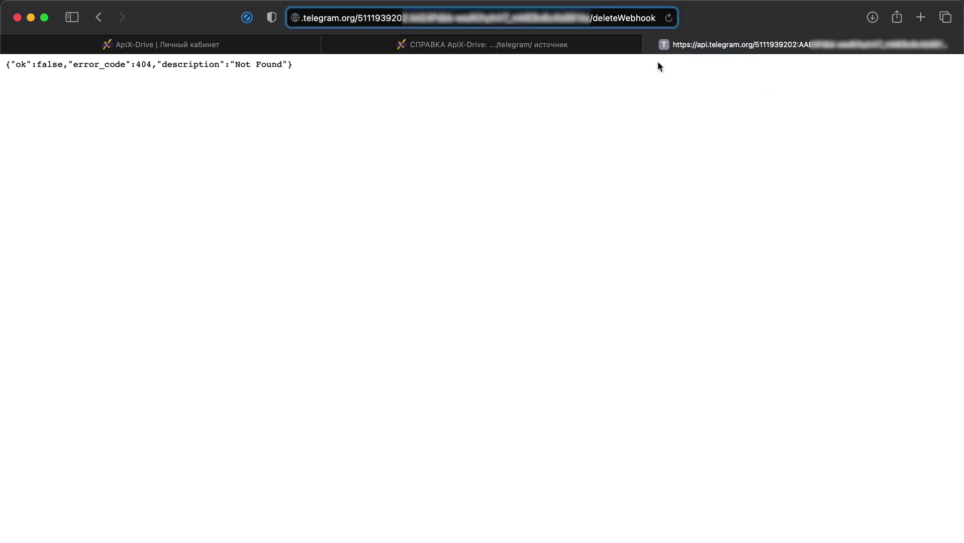
{"action": "key", "text": "Return"}
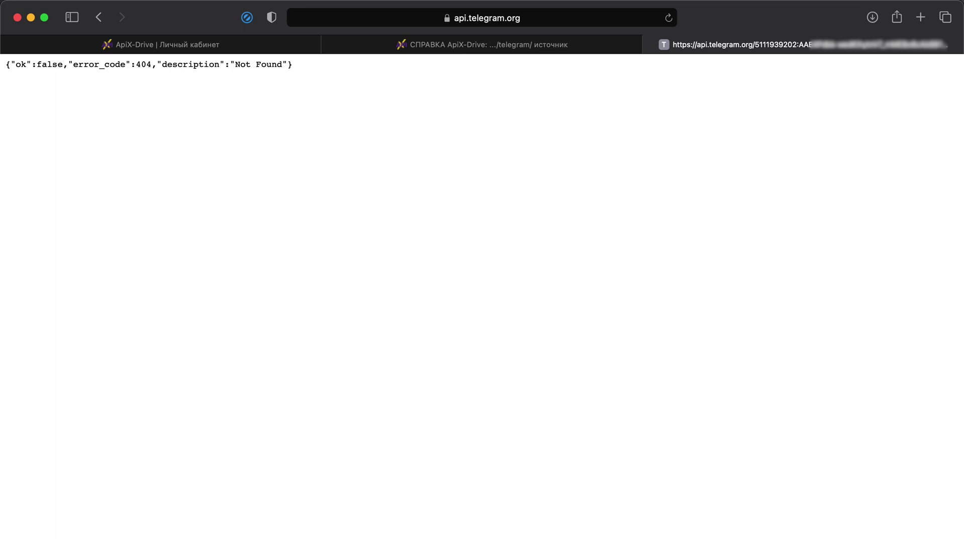
Save the Telegram integration, select that account, and continue past Настройки and Фильтр to Test.
{"action": "left_click", "coordinate": [243, 44]}
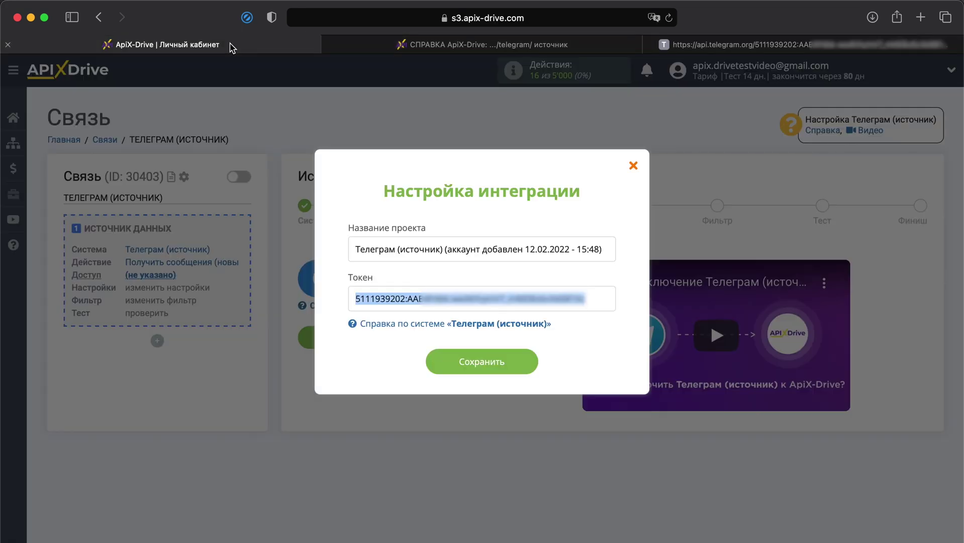
{"action": "left_click", "coordinate": [467, 368]}
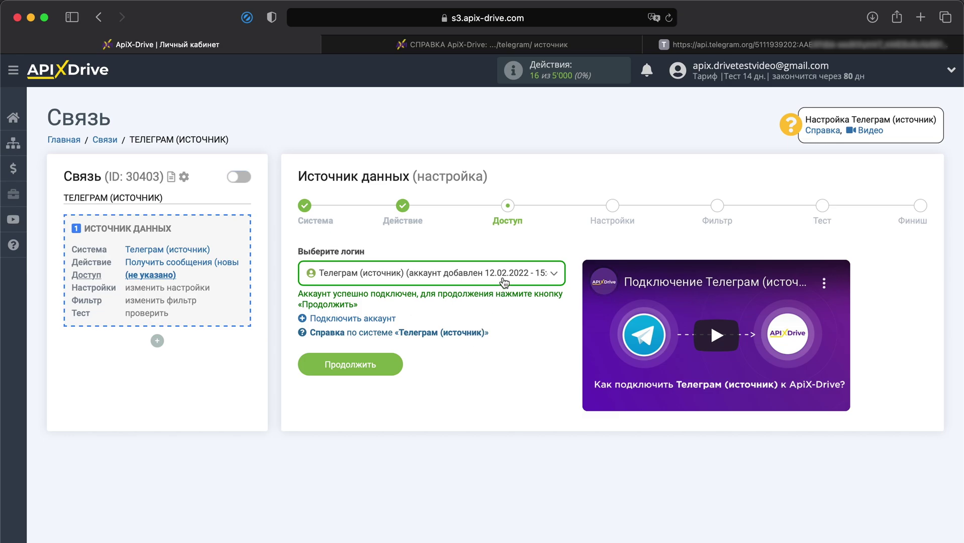
{"action": "left_click", "coordinate": [503, 275]}
{"action": "left_click", "coordinate": [465, 355]}
{"action": "left_click", "coordinate": [389, 365]}
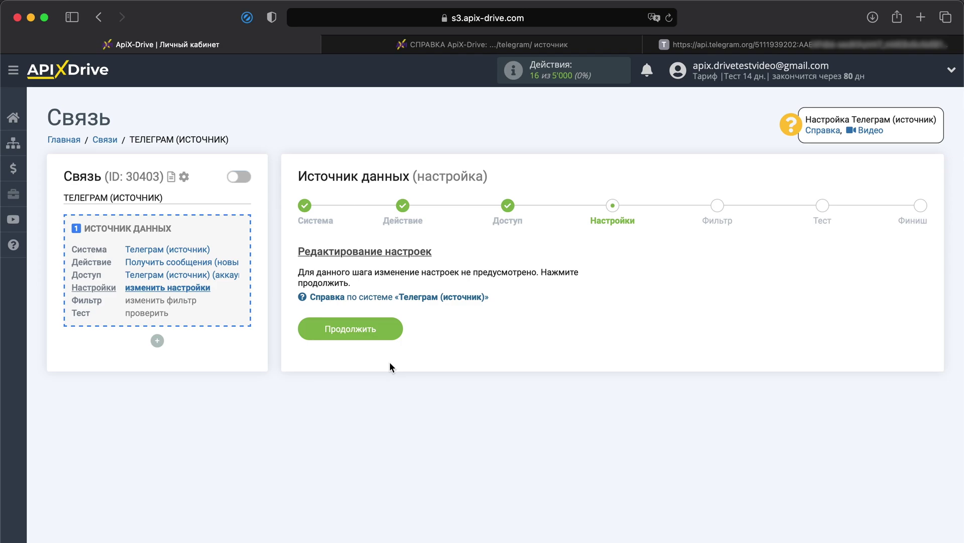
{"action": "left_click", "coordinate": [359, 332]}
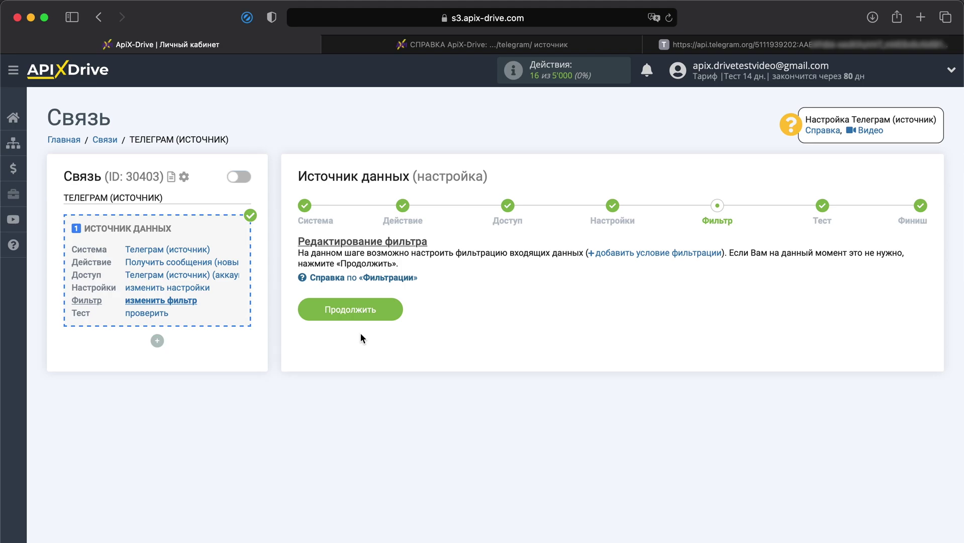
{"action": "left_click", "coordinate": [366, 311]}
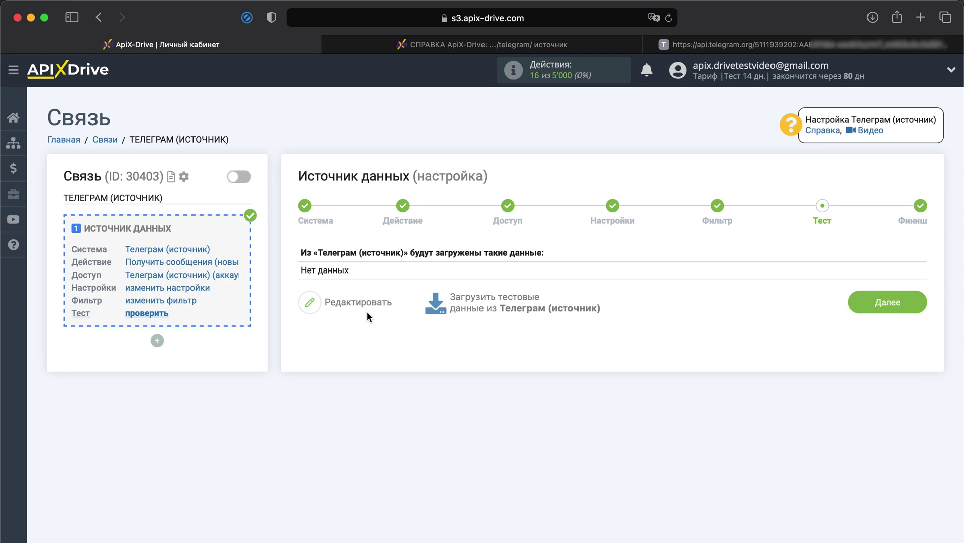
Start the bot and send 'Здравствуйте!', 'Мне нужна консультация.', 'Спасибо!' as one three-line message.
{"action": "key", "text": "super+Tab"}
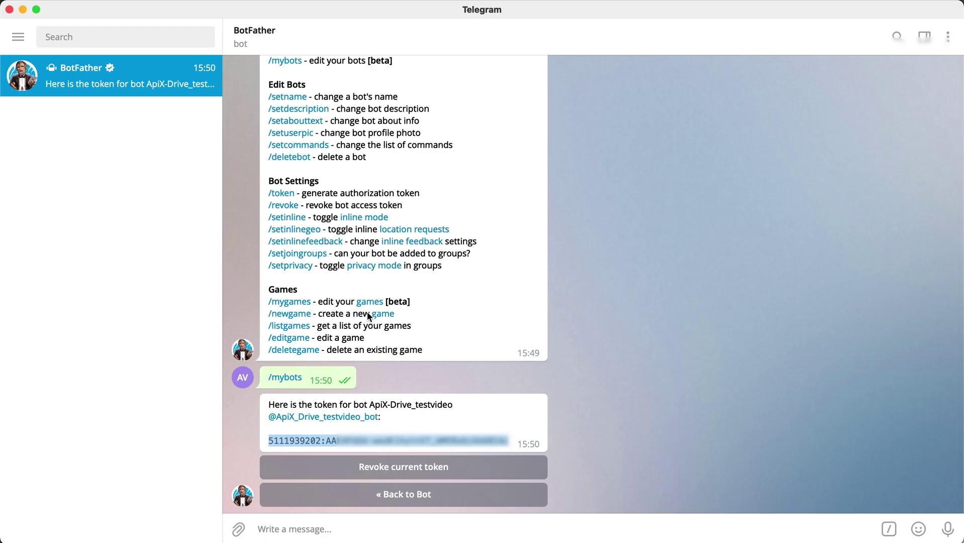
{"action": "left_click", "coordinate": [330, 418]}
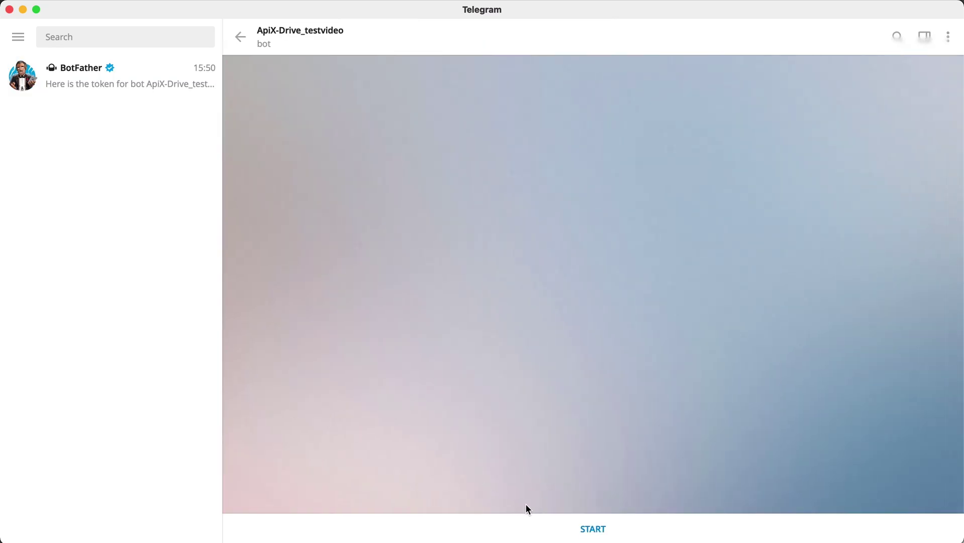
{"action": "left_click", "coordinate": [592, 528]}
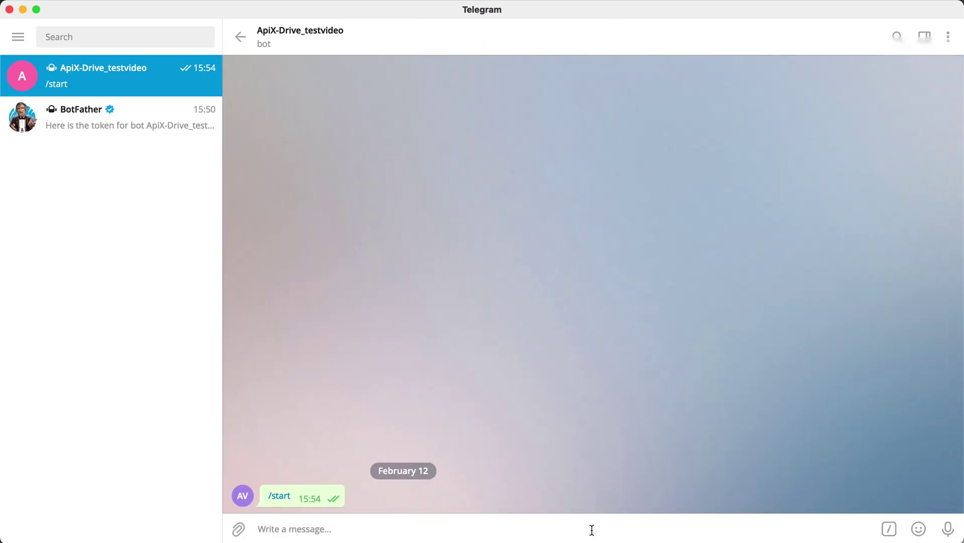
{"action": "type", "text": "З"}
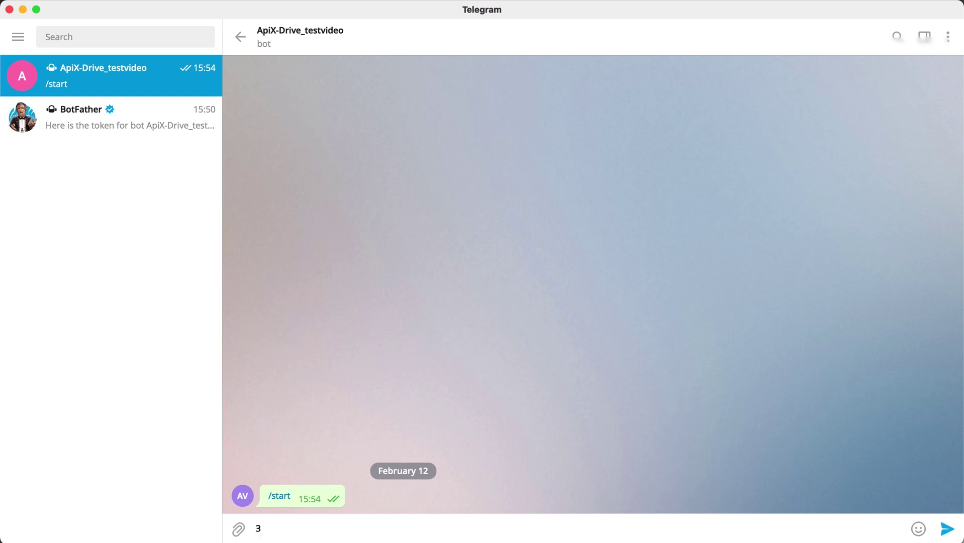
{"action": "type", "text": "дравствуйте!"}
{"action": "key", "text": "shift+Return"}
{"action": "type", "text": "Мне"}
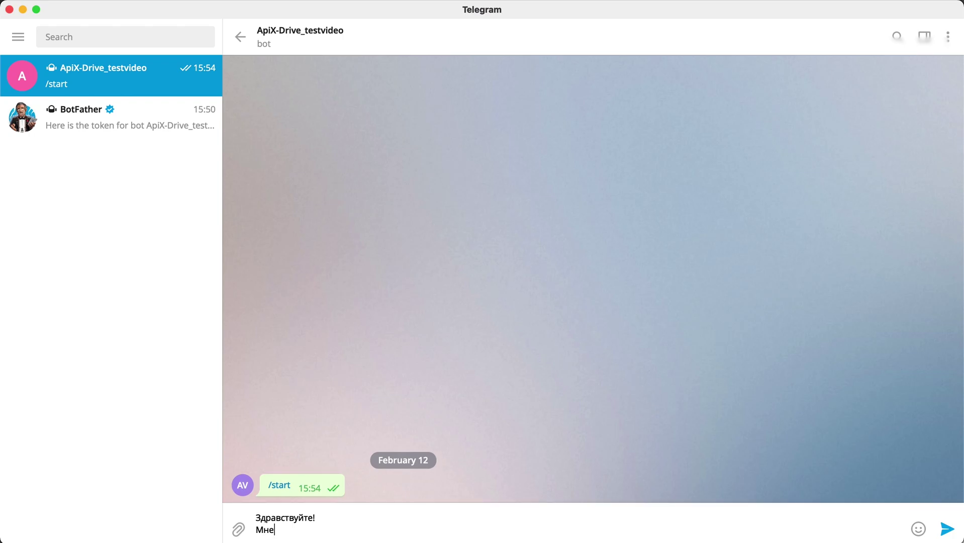
{"action": "type", "text": " нужна консультация."}
{"action": "key", "text": "shift+Return"}
{"action": "type", "text": "Спасиб"}
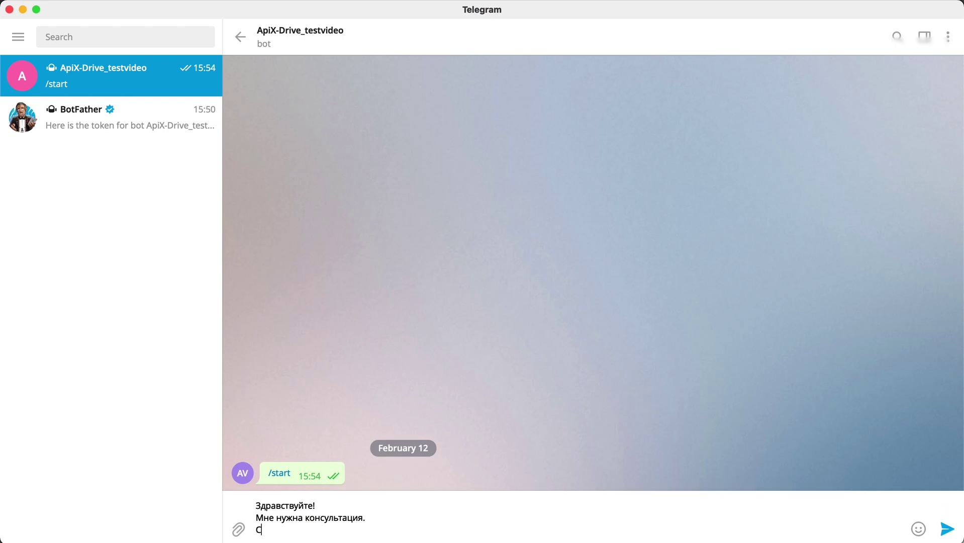
{"action": "type", "text": "о!"}
{"action": "key", "text": "Return"}
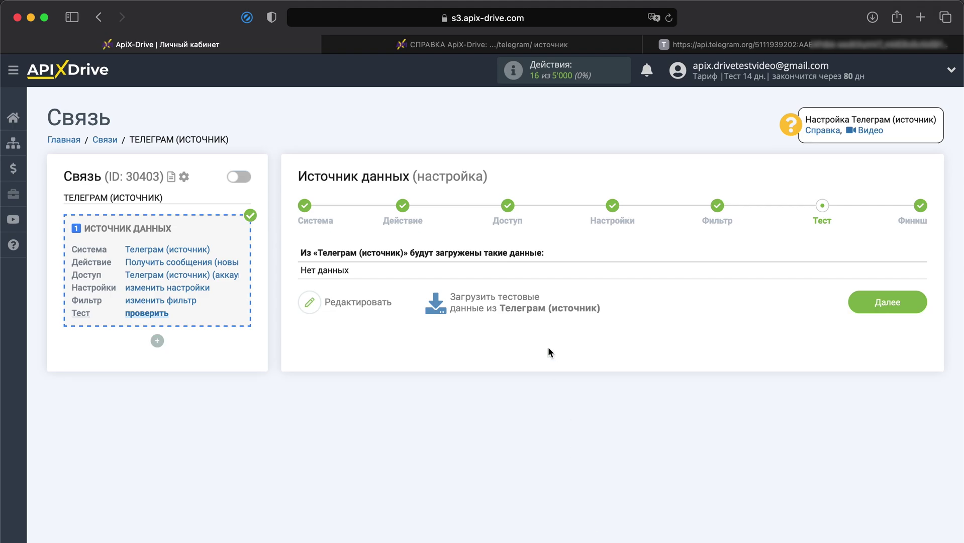
Load the Telegram test data, finish the source with Далее, and start Приема Данных setup.
{"action": "left_click", "coordinate": [527, 311]}
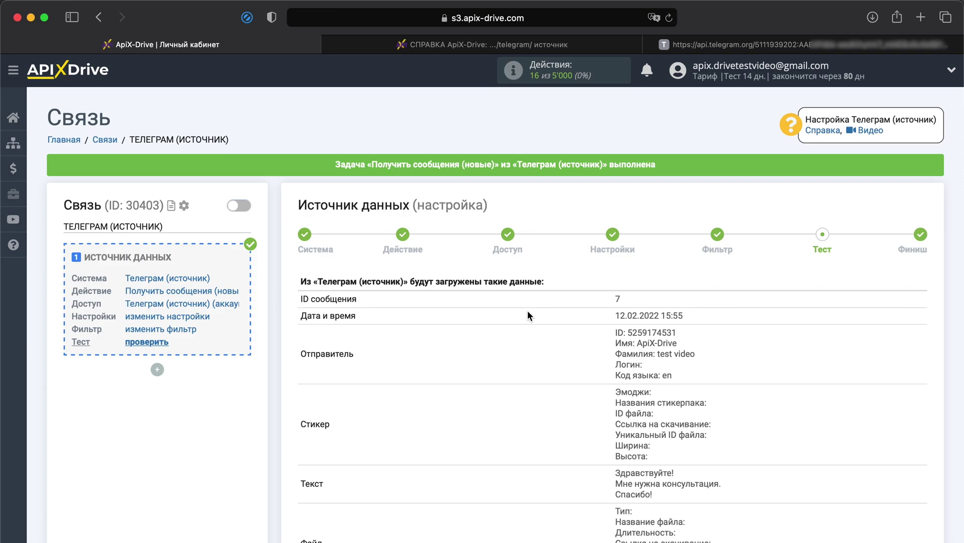
{"action": "scroll", "coordinate": [527, 311], "scroll_direction": "down", "scroll_amount": 5}
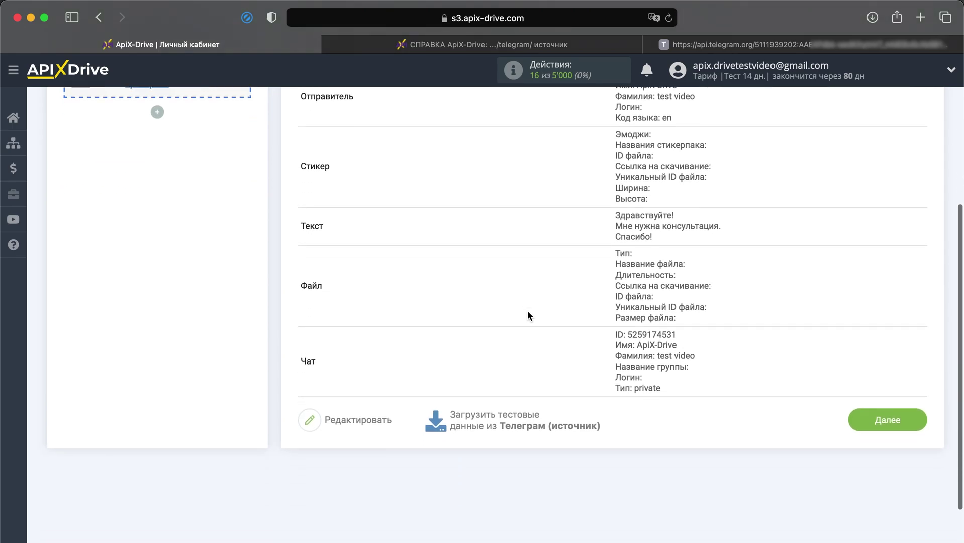
{"action": "left_click", "coordinate": [881, 418]}
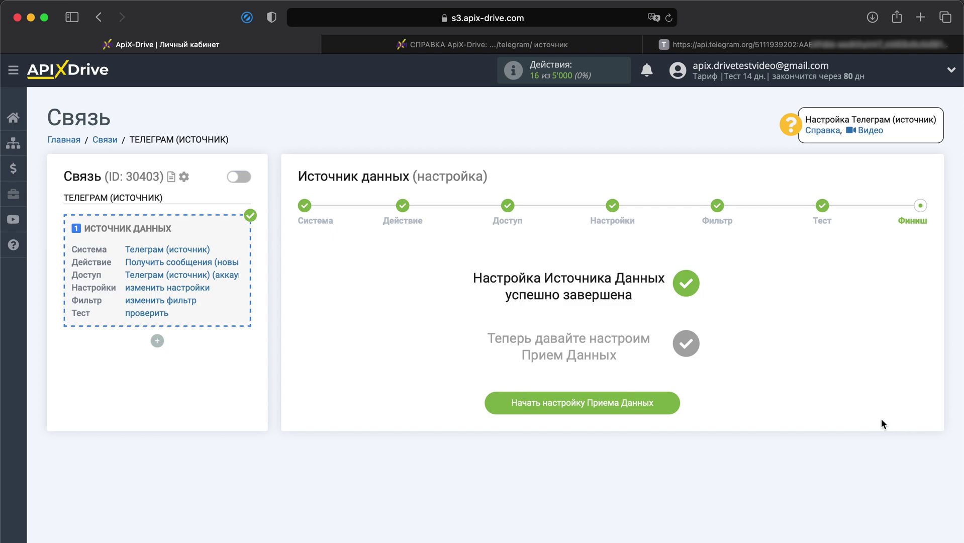
{"action": "left_click", "coordinate": [633, 405]}
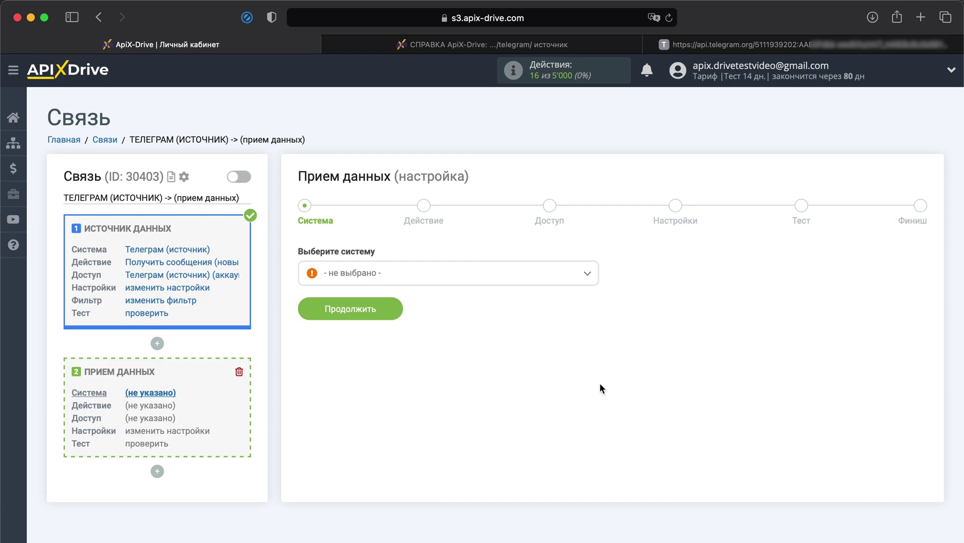
Choose Jira Service Desk as the receiving system and confirm it.
{"action": "left_click", "coordinate": [486, 284]}
{"action": "scroll", "coordinate": [452, 381], "scroll_direction": "down", "scroll_amount": 10}
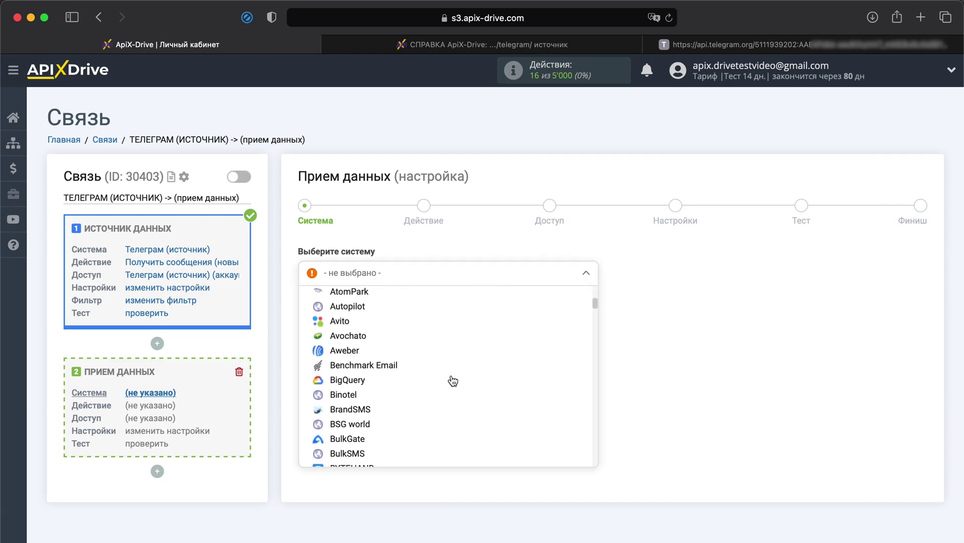
{"action": "scroll", "coordinate": [452, 381], "scroll_direction": "down", "scroll_amount": 15}
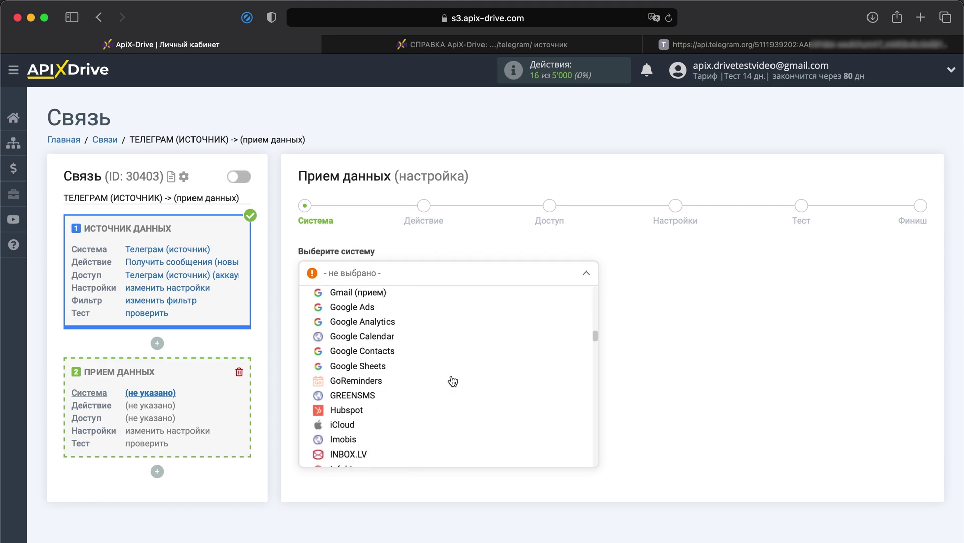
{"action": "scroll", "coordinate": [452, 380], "scroll_direction": "down", "scroll_amount": 2}
{"action": "left_click", "coordinate": [386, 367]}
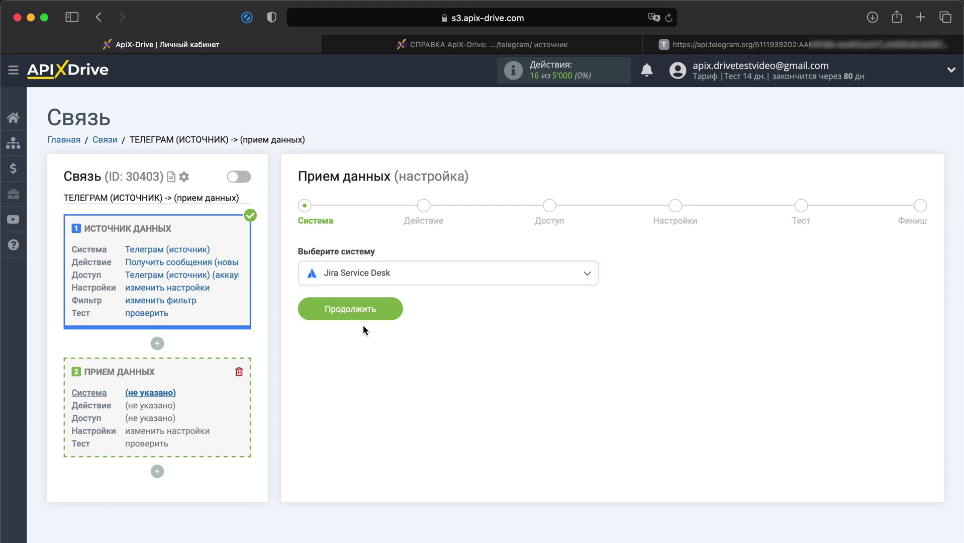
{"action": "left_click", "coordinate": [358, 314]}
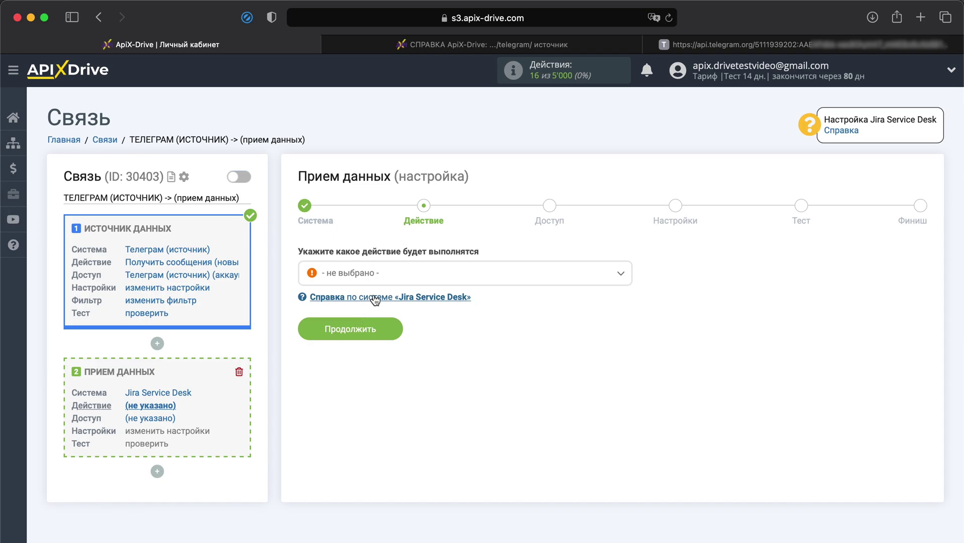
Set the receiving action to Создать запрос and continue to the account access step.
{"action": "left_click", "coordinate": [387, 272]}
{"action": "left_click", "coordinate": [374, 341]}
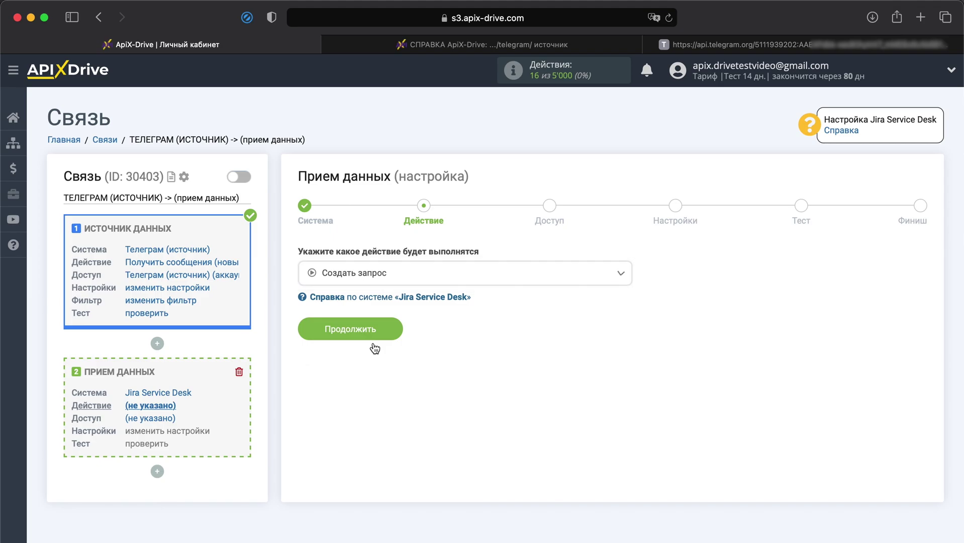
{"action": "left_click", "coordinate": [362, 332]}
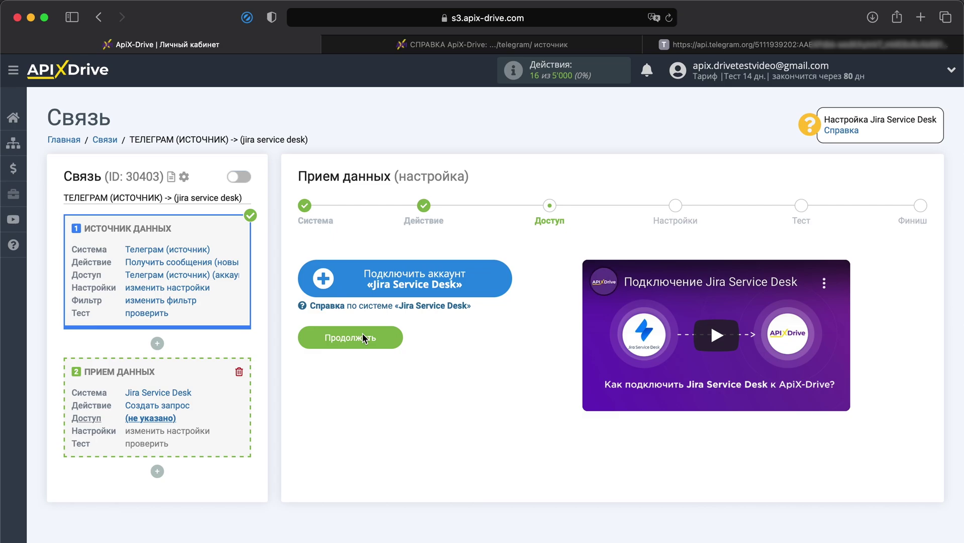
Connect a Jira account by logging in with the Atlassian email and password, then accept ApiX-Drive's access request.
{"action": "left_click", "coordinate": [425, 286]}
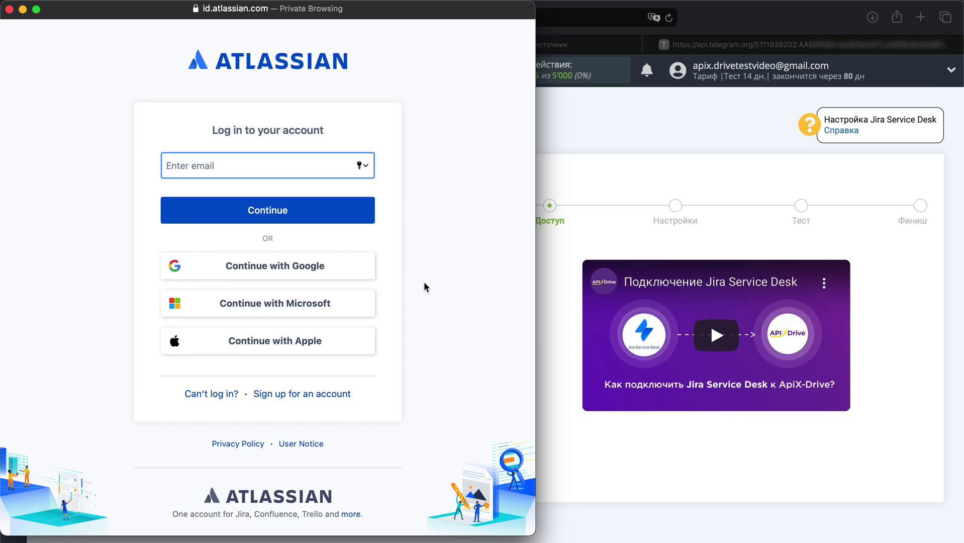
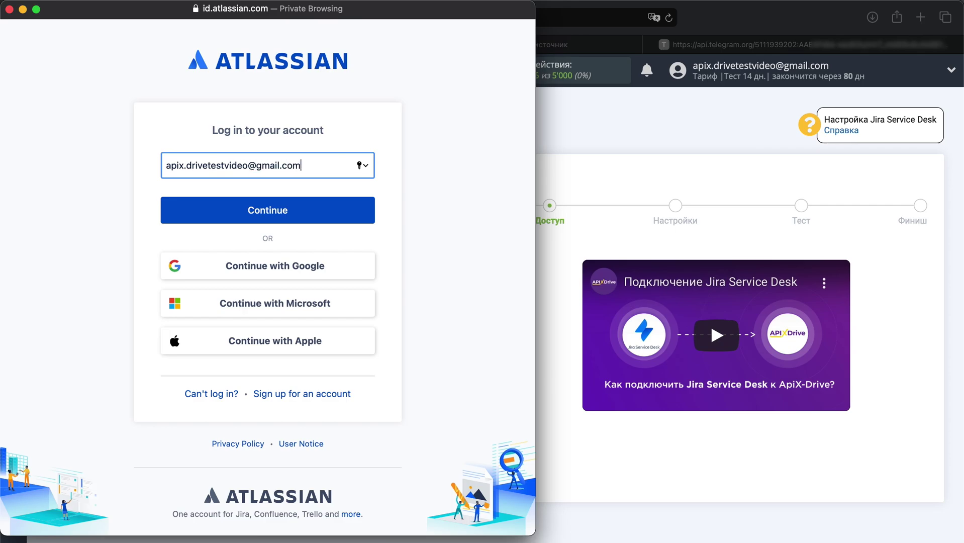
{"action": "left_click", "coordinate": [283, 213]}
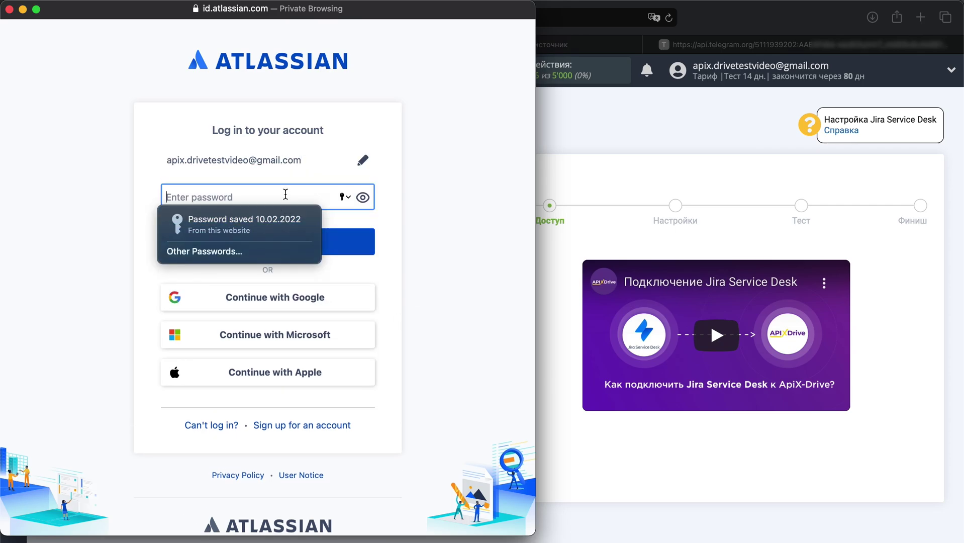
{"action": "type", "text": "••••••••••••"}
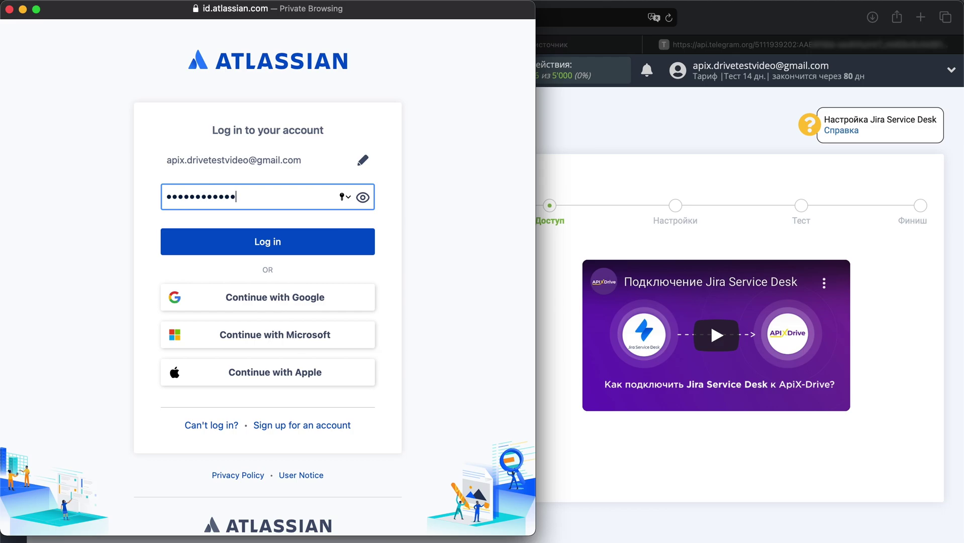
{"action": "type", "text": "••••••••••••"}
{"action": "left_click", "coordinate": [267, 241]}
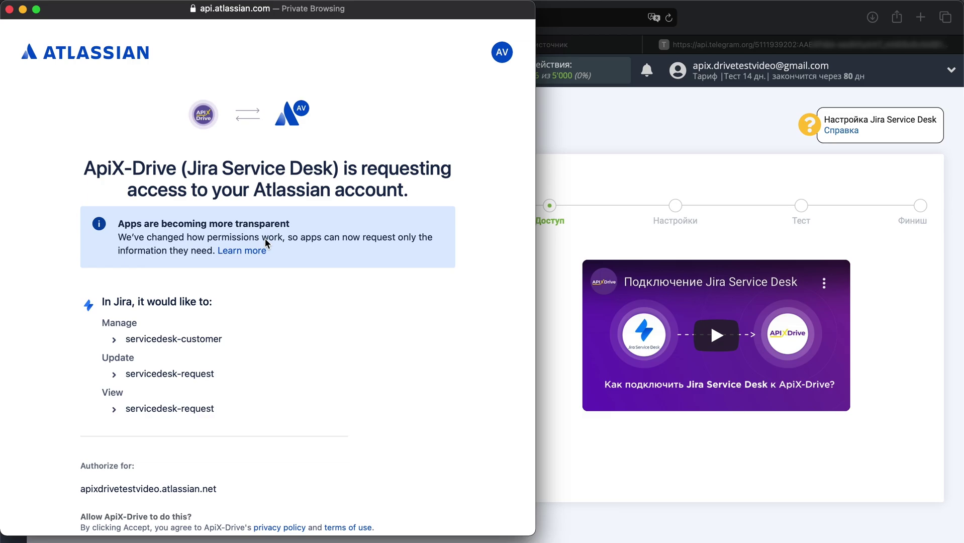
{"action": "scroll", "coordinate": [265, 243], "scroll_direction": "down", "scroll_amount": 5}
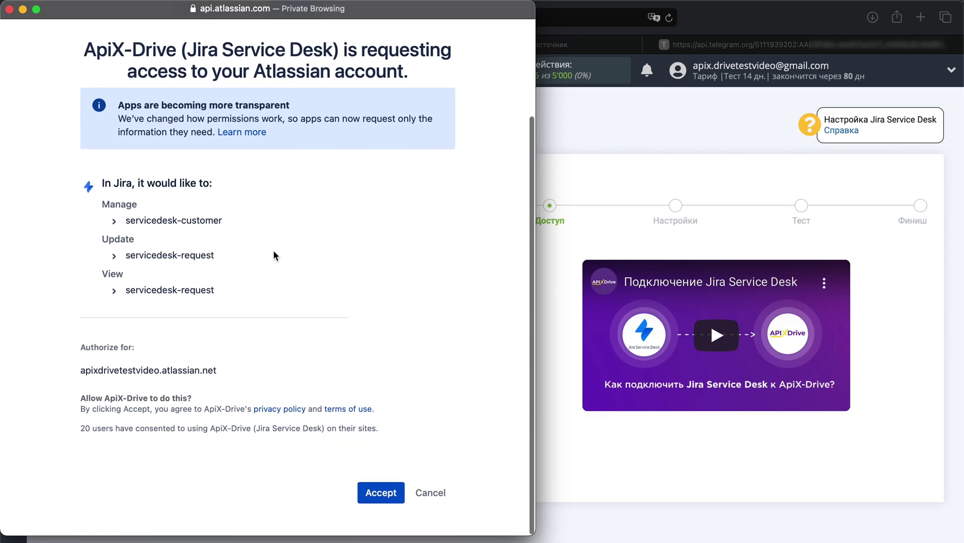
{"action": "left_click", "coordinate": [382, 494]}
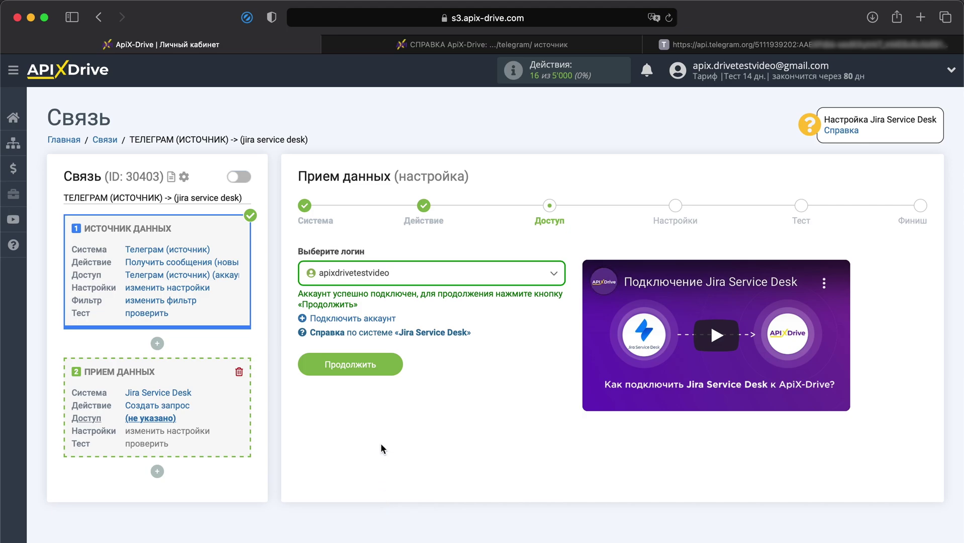
Select the newly connected Jira account as the login and continue to request settings.
{"action": "left_click", "coordinate": [402, 285]}
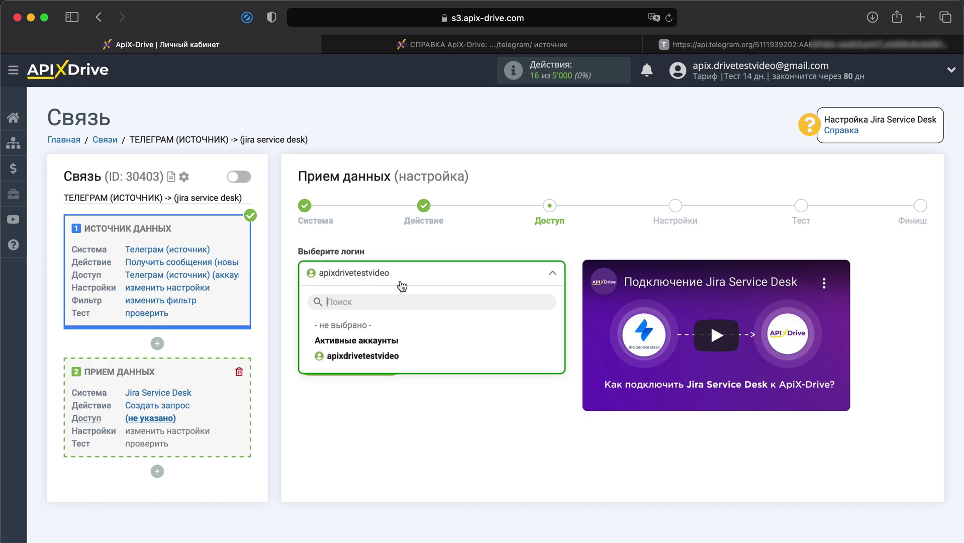
{"action": "left_click", "coordinate": [385, 355]}
{"action": "left_click", "coordinate": [375, 362]}
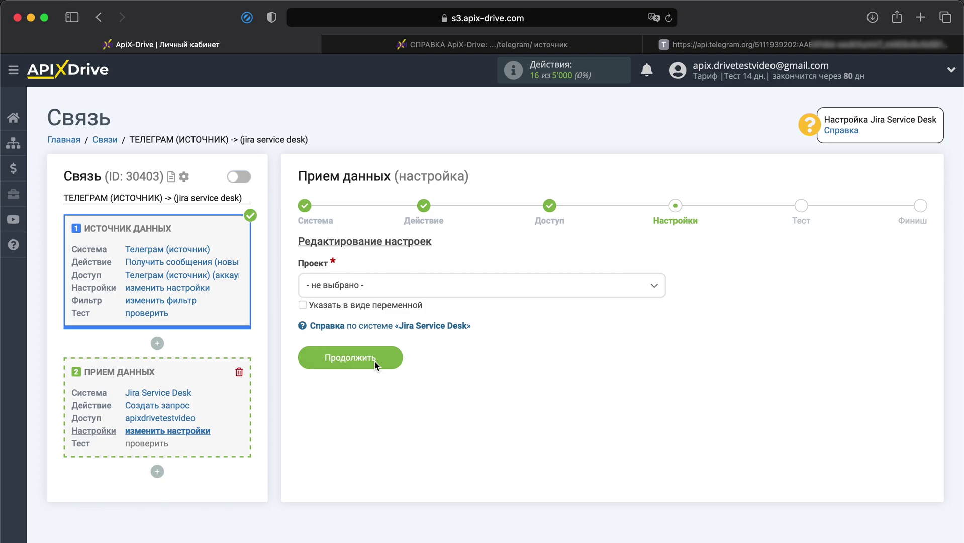
Set the project to Общий проект службы поддержки and the request type to Ask a question.
{"action": "left_click", "coordinate": [425, 290]}
{"action": "left_click", "coordinate": [410, 369]}
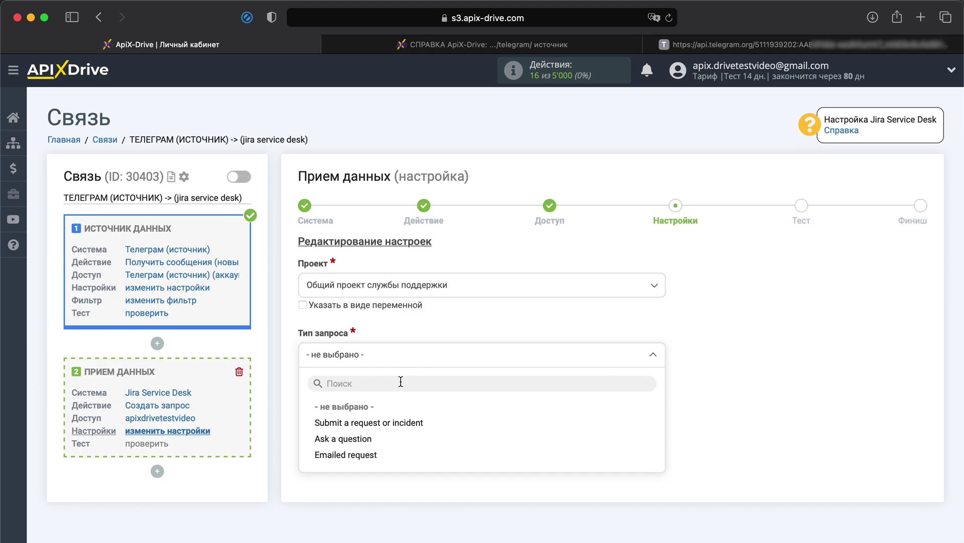
{"action": "left_click", "coordinate": [365, 440]}
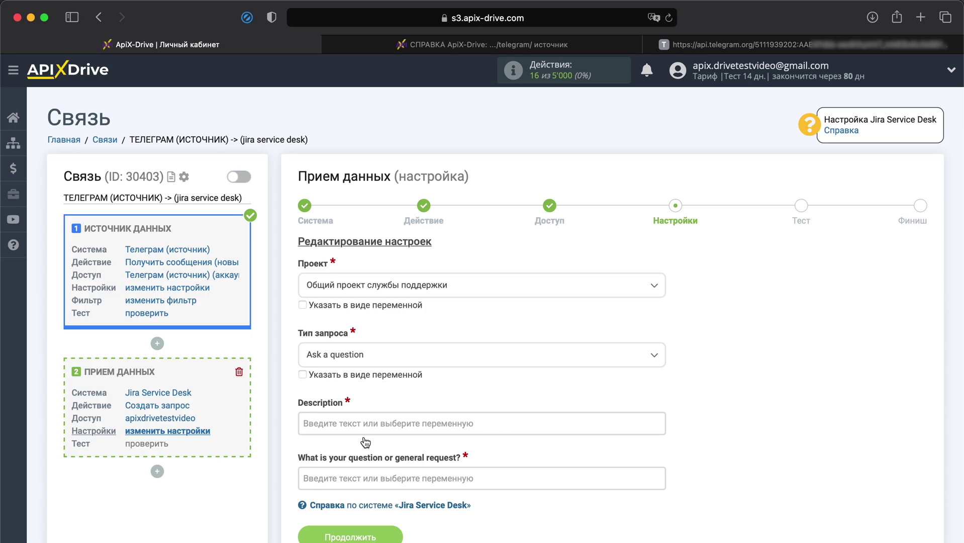
Insert the Telegram message Текст variable into the Description field.
{"action": "scroll", "coordinate": [366, 442], "scroll_direction": "down", "scroll_amount": 5}
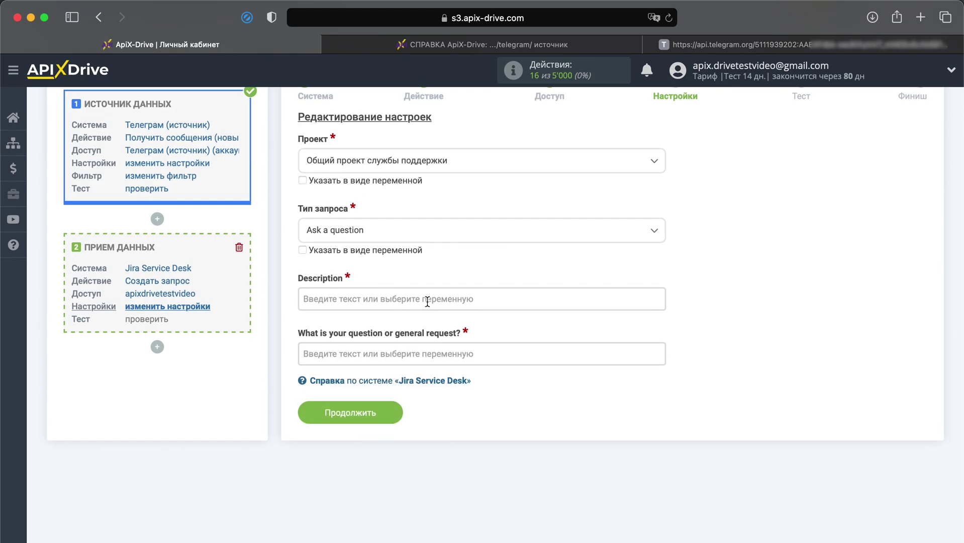
{"action": "left_click", "coordinate": [427, 300]}
{"action": "scroll", "coordinate": [425, 306], "scroll_direction": "down", "scroll_amount": 5}
{"action": "scroll", "coordinate": [425, 316], "scroll_direction": "down", "scroll_amount": 10}
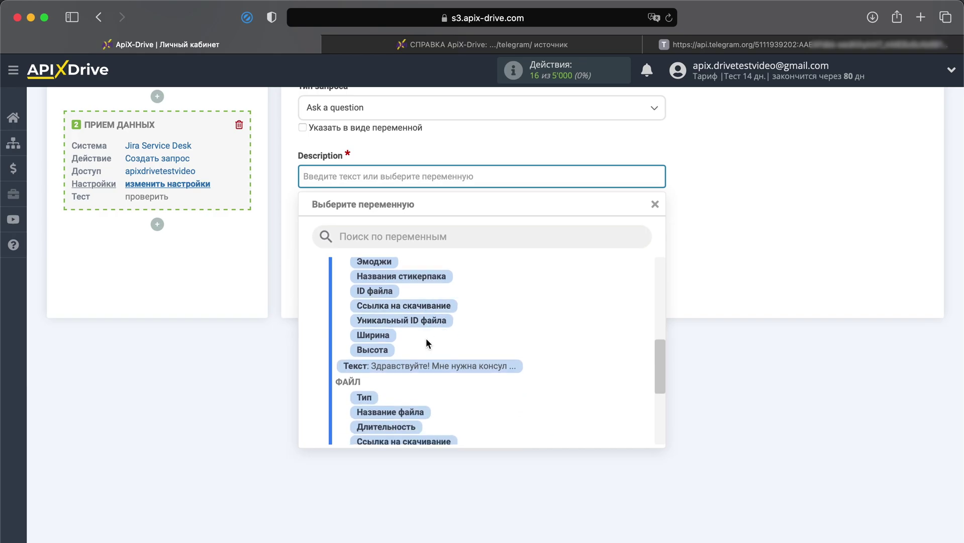
{"action": "left_click", "coordinate": [427, 363]}
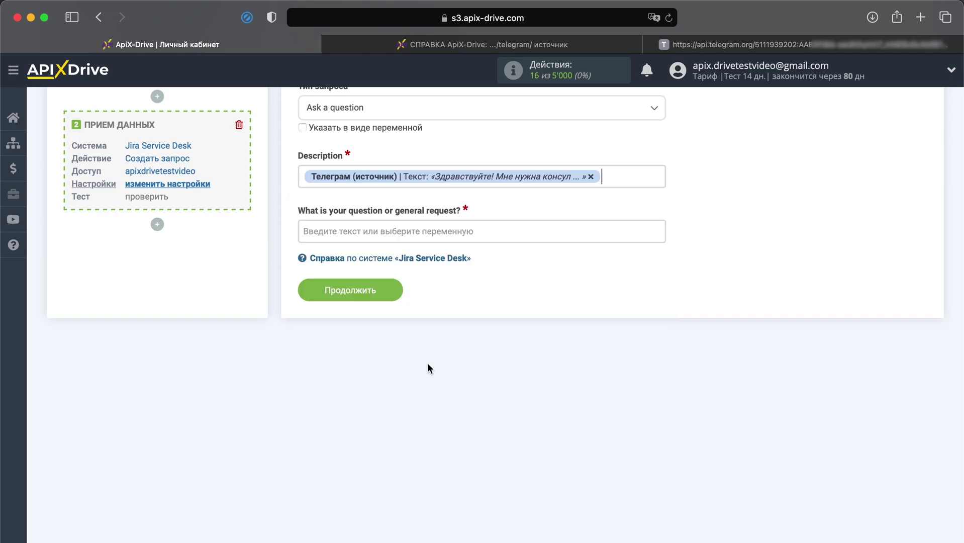
Insert the Telegram ID сообщения variable into the question field.
{"action": "left_click", "coordinate": [457, 230]}
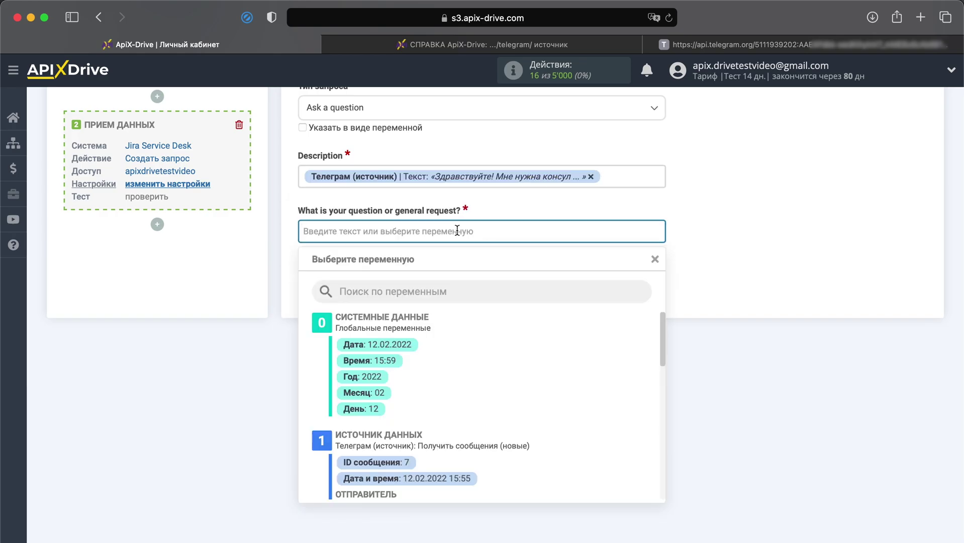
{"action": "scroll", "coordinate": [441, 328], "scroll_direction": "down", "scroll_amount": 3}
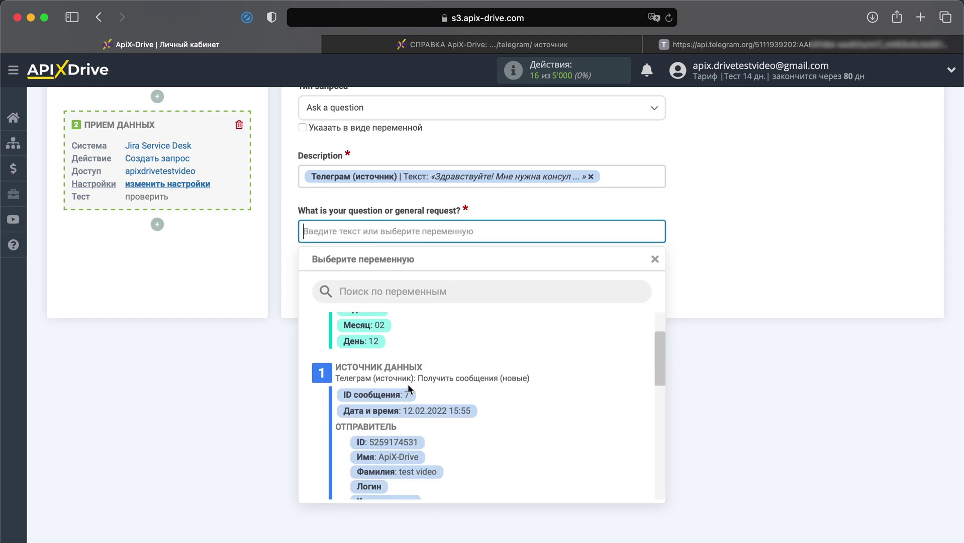
{"action": "left_click", "coordinate": [400, 395]}
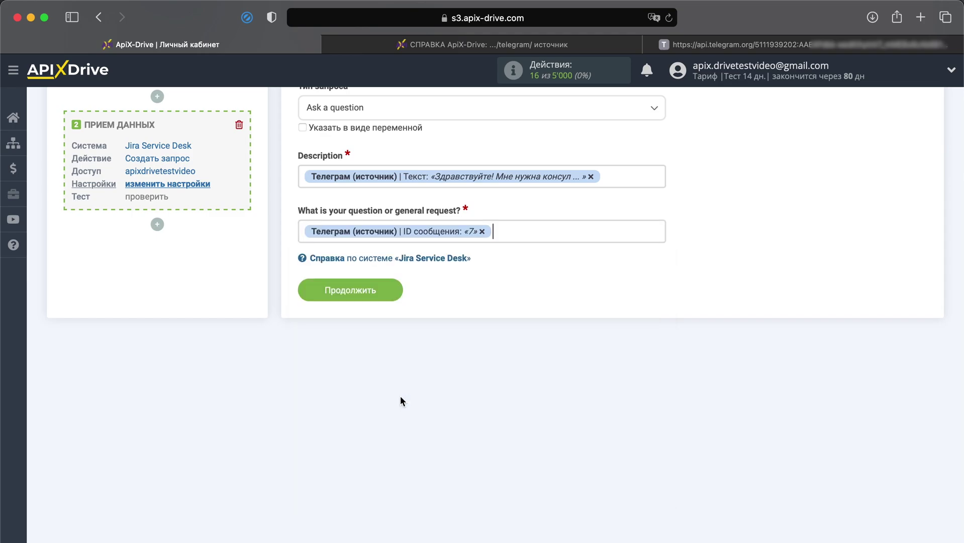
Save the field mapping and send test data to Jira Service Desk from the Тест step.
{"action": "left_click", "coordinate": [359, 295]}
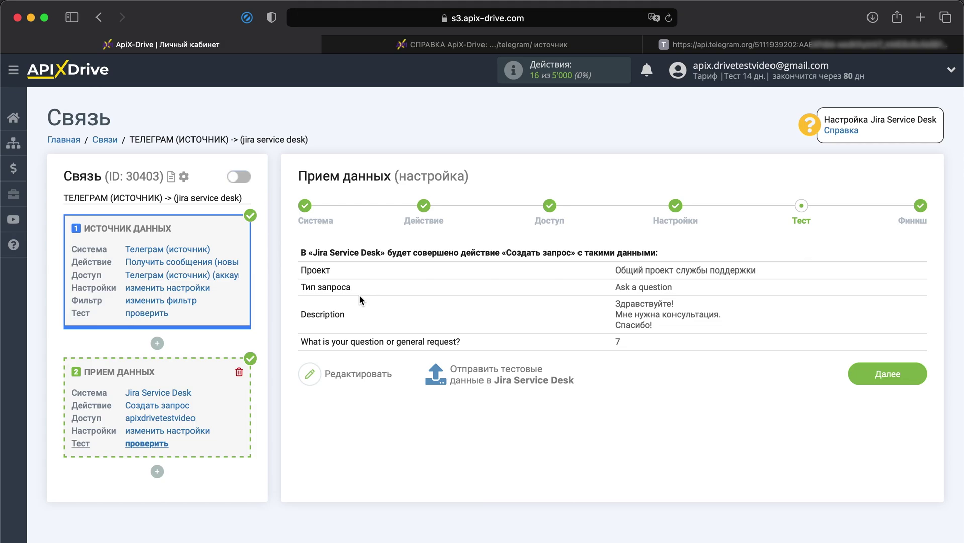
{"action": "left_click", "coordinate": [474, 375]}
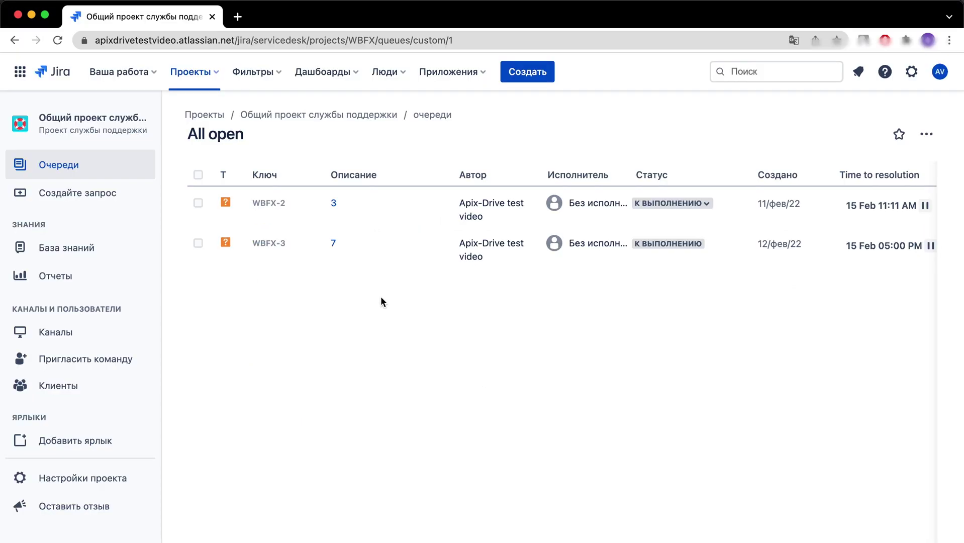
Open request WBFX-3 from the All open queue to view its details.
{"action": "left_click", "coordinate": [275, 238]}
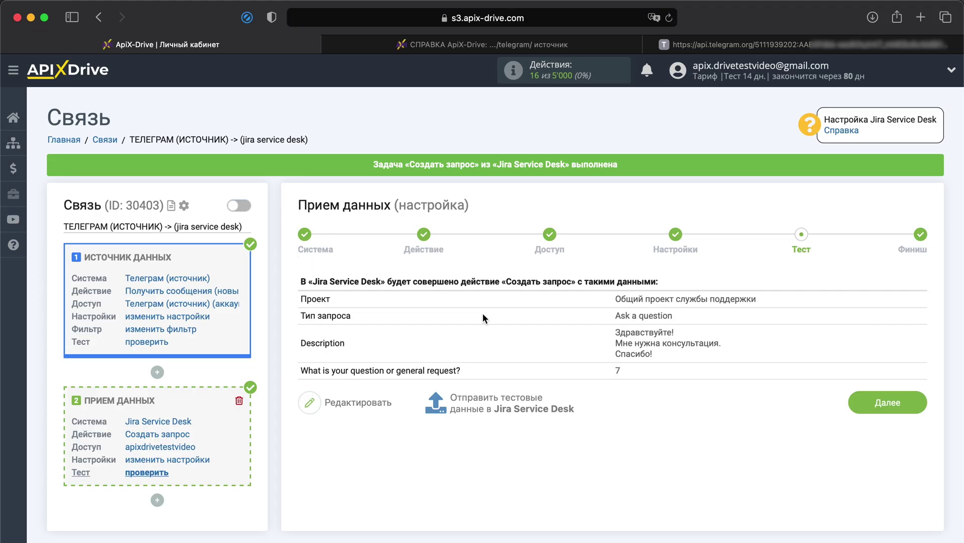
Leave the test step, switch on auto-update, and save a 5 минут update interval in the connection settings.
{"action": "left_click", "coordinate": [880, 405]}
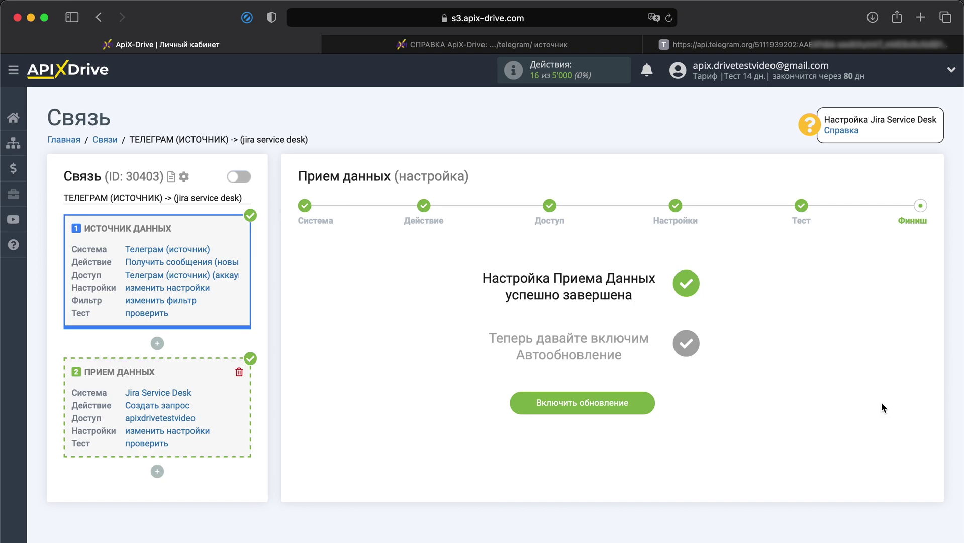
{"action": "left_click", "coordinate": [628, 408]}
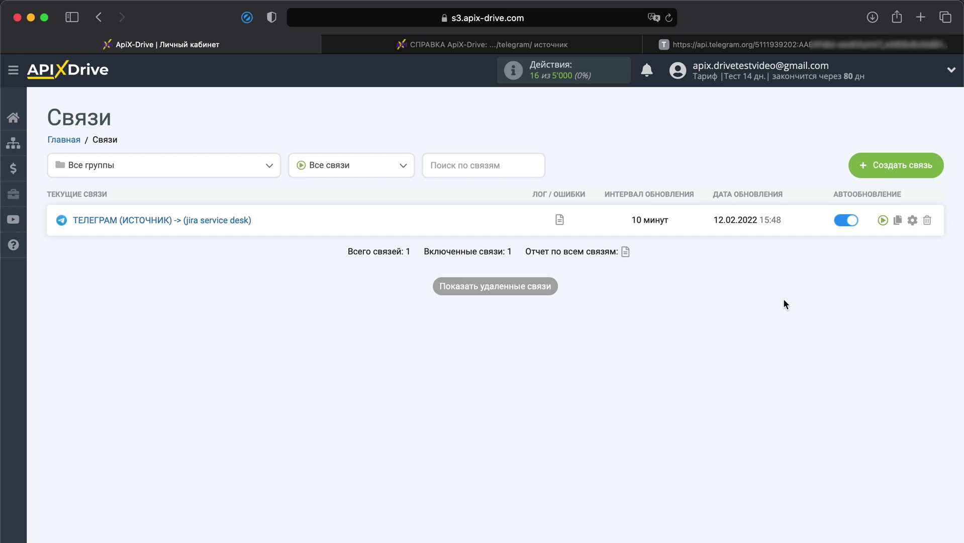
{"action": "left_click", "coordinate": [912, 221]}
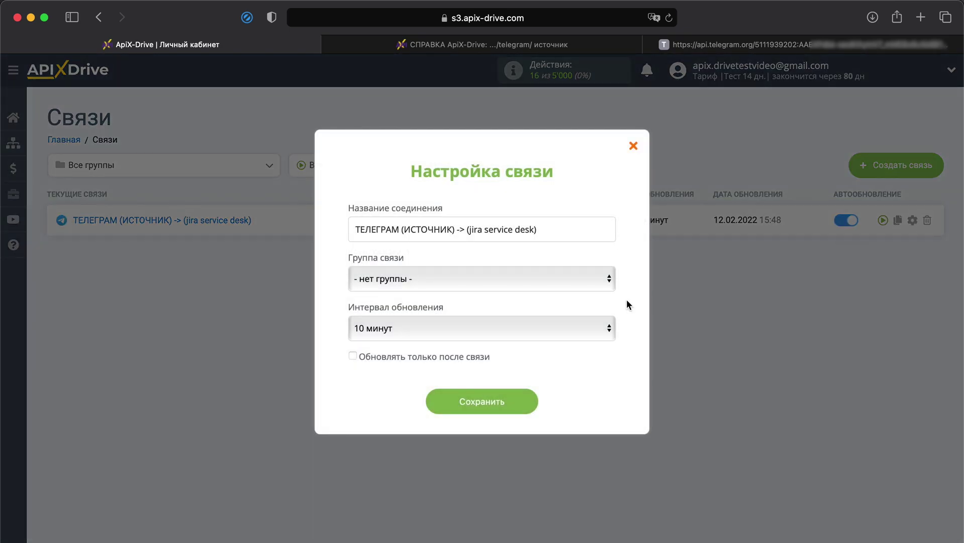
{"action": "left_click", "coordinate": [572, 327]}
{"action": "left_click", "coordinate": [516, 314]}
{"action": "left_click", "coordinate": [482, 402]}
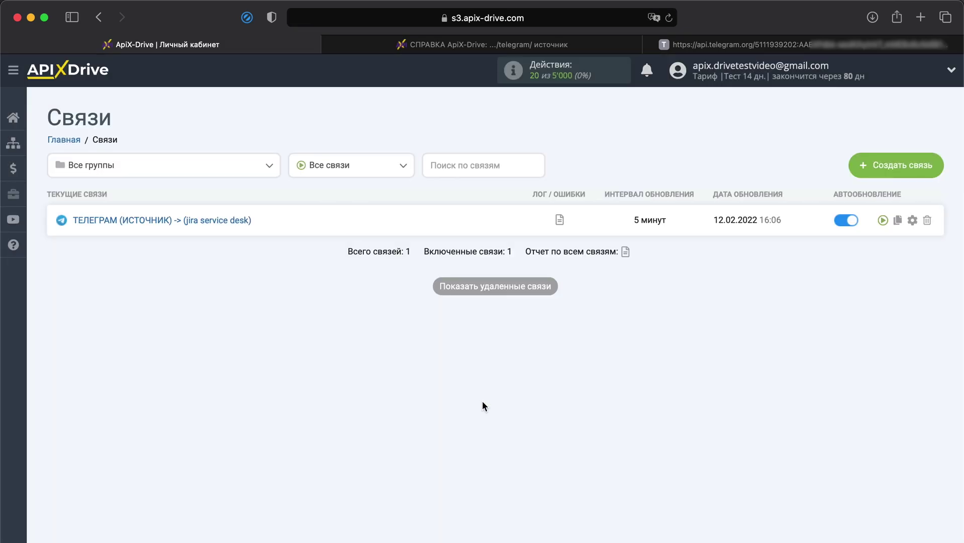